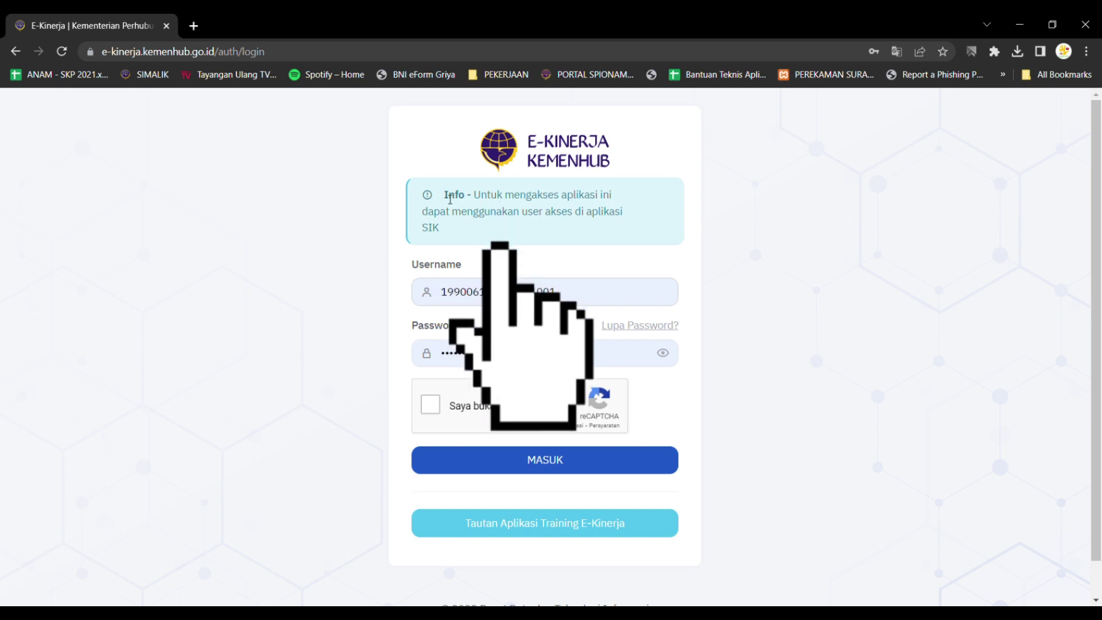
Step: Read the access info on the login page and open the E-Kinerja training application
{"action": "left_click_drag", "start_coordinate": [452, 199], "coordinate": [508, 222]}
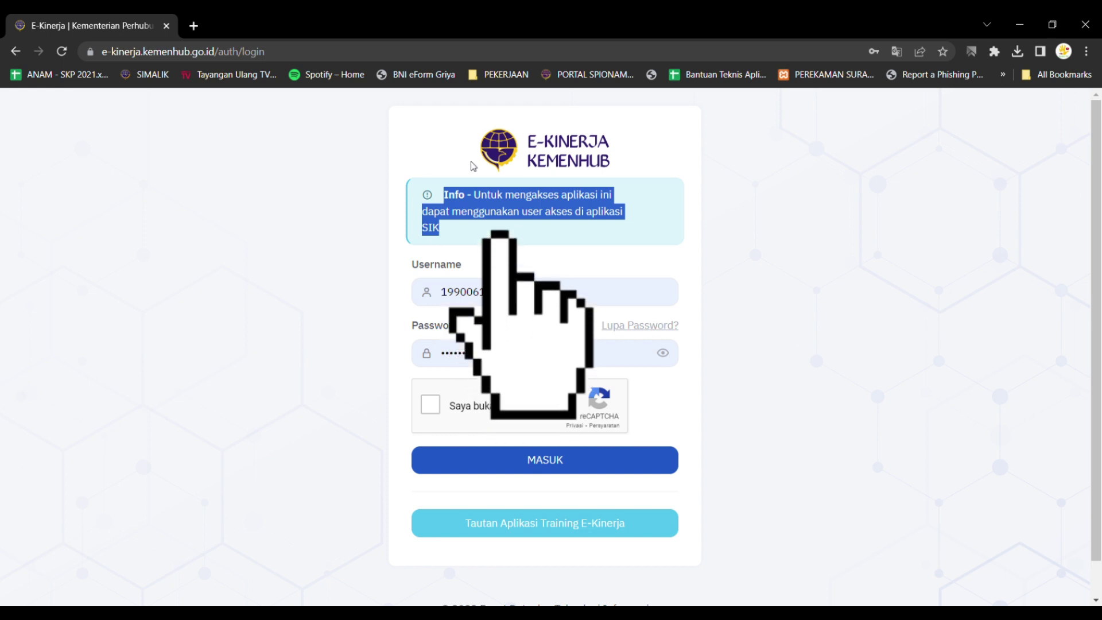
{"action": "left_click", "coordinate": [725, 261]}
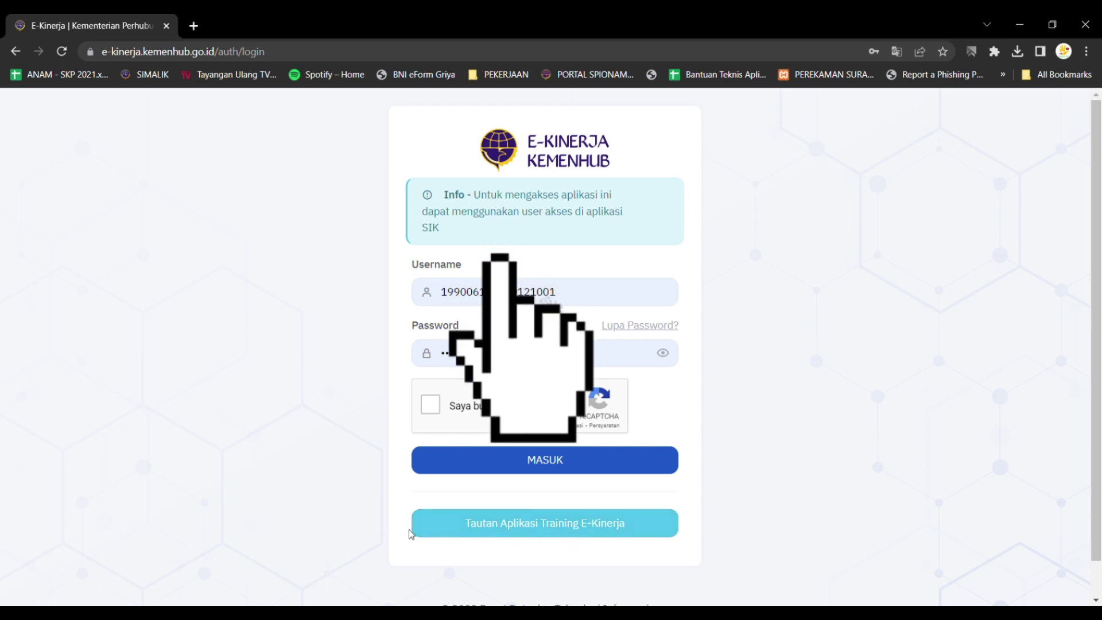
{"action": "left_click", "coordinate": [540, 533]}
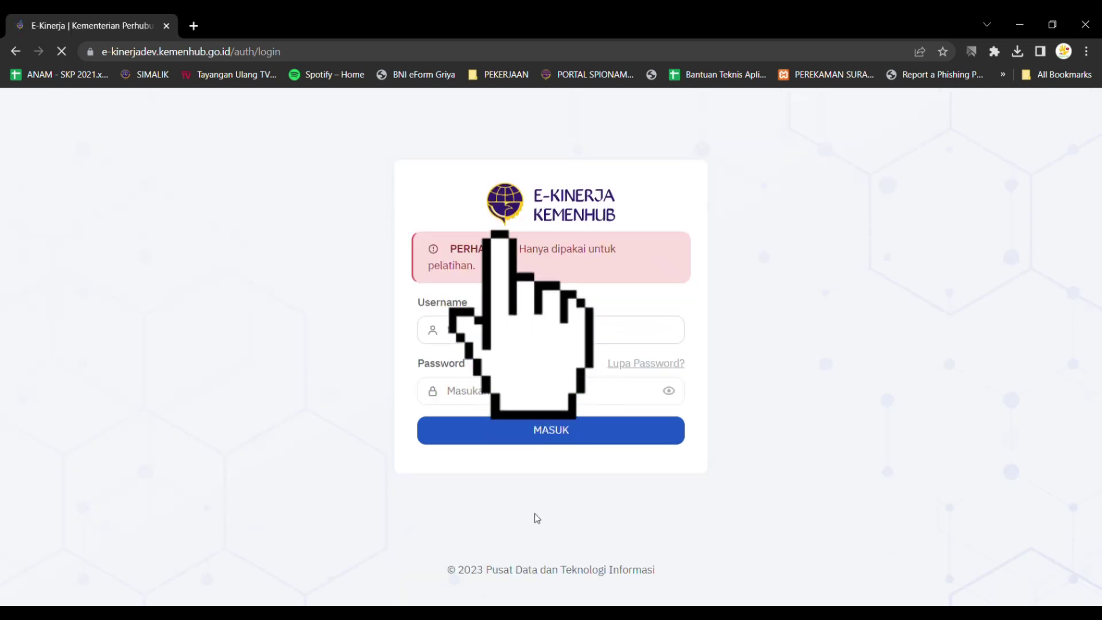
{"action": "left_click_drag", "start_coordinate": [450, 248], "coordinate": [548, 300]}
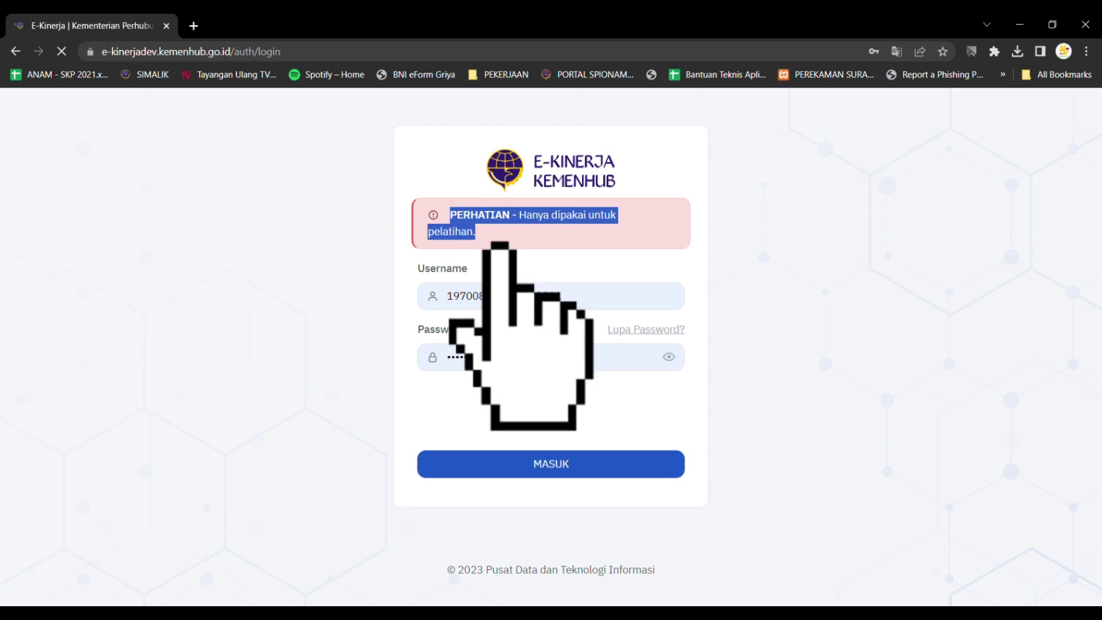
Step: Log in to the training application with the supervisor's username and password, completing the reCAPTCHA check
{"action": "key", "text": "Tab"}
{"action": "key", "text": "ctrl+v"}
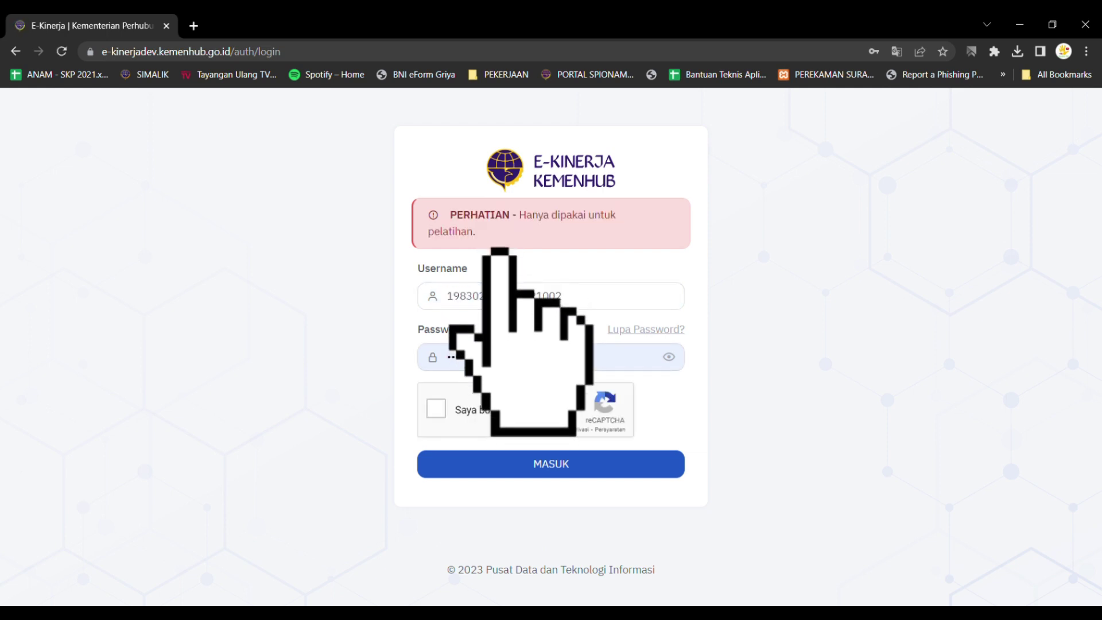
{"action": "key", "text": "BackSpace"}
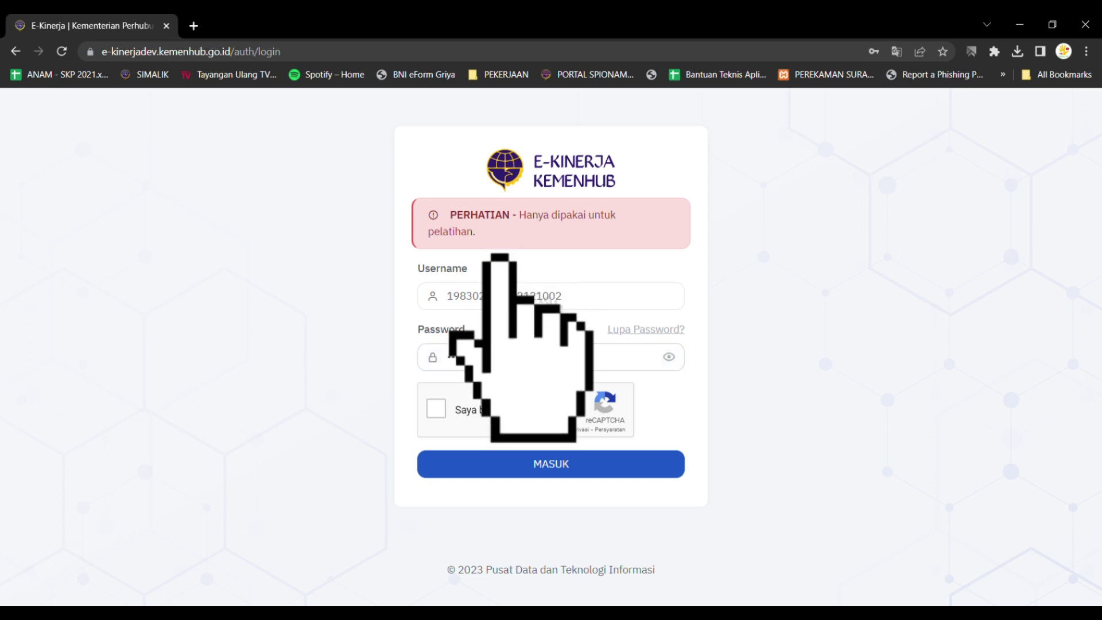
{"action": "key", "text": "Tab"}
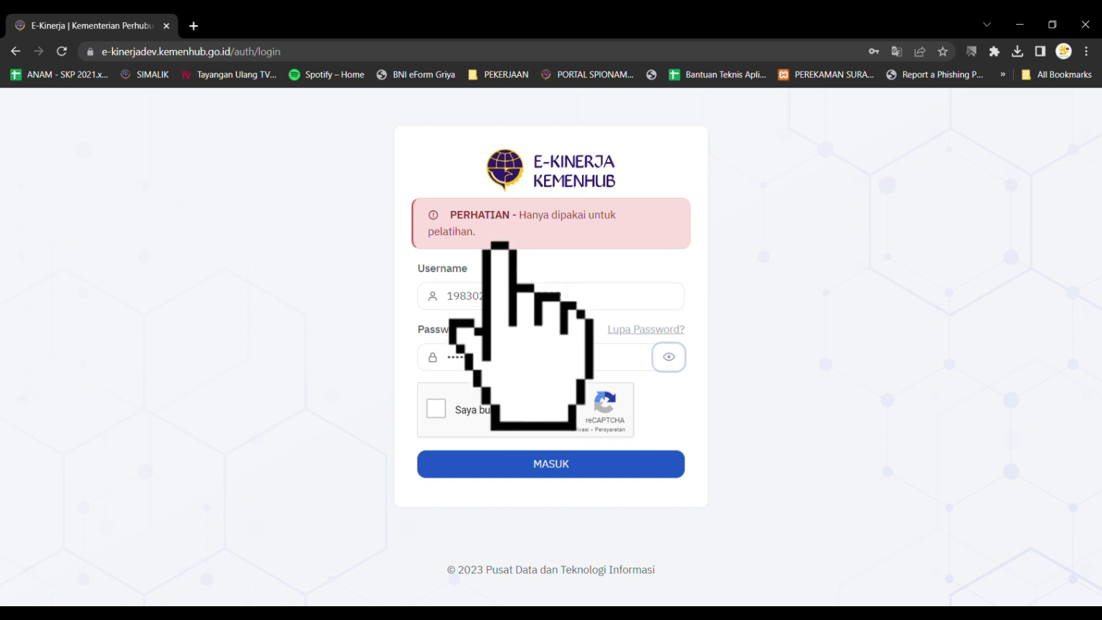
{"action": "key", "text": "Tab"}
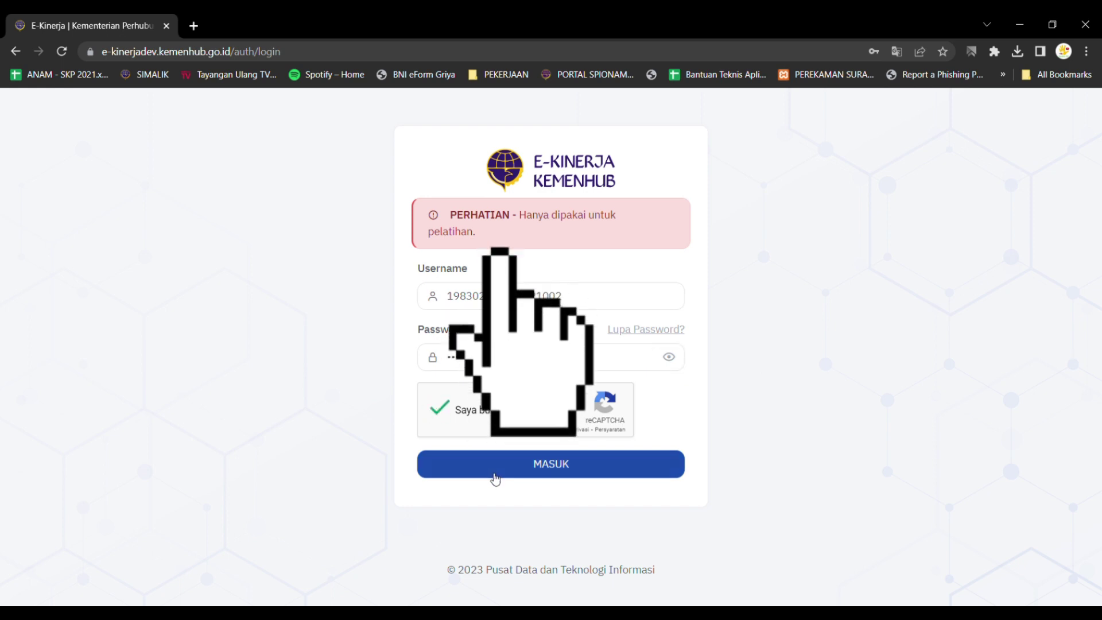
{"action": "left_click", "coordinate": [496, 479]}
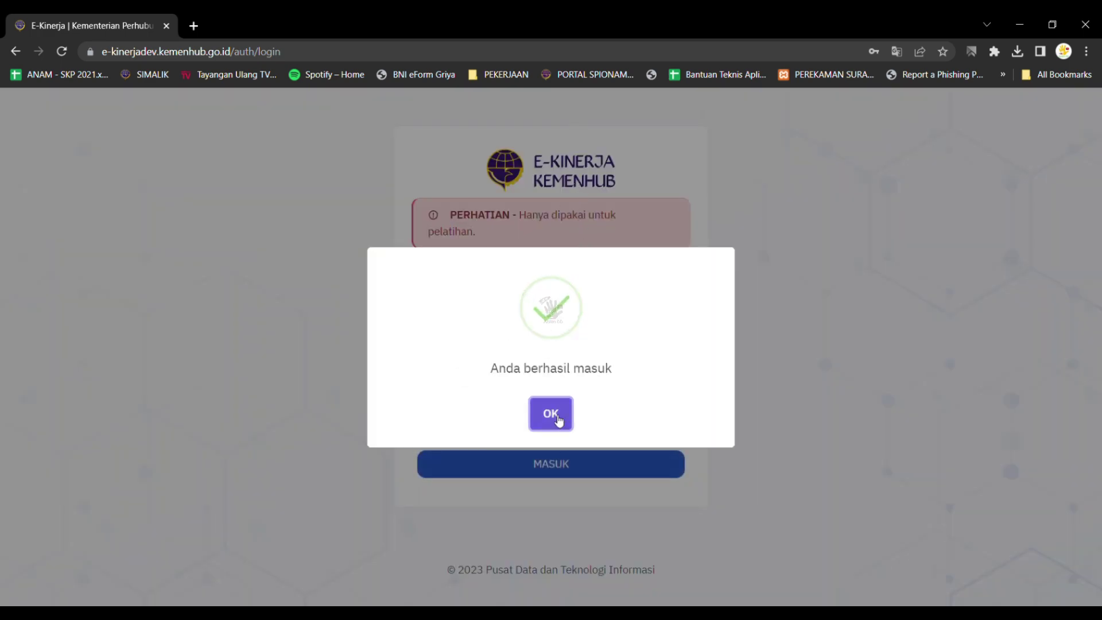
{"action": "left_click", "coordinate": [551, 414]}
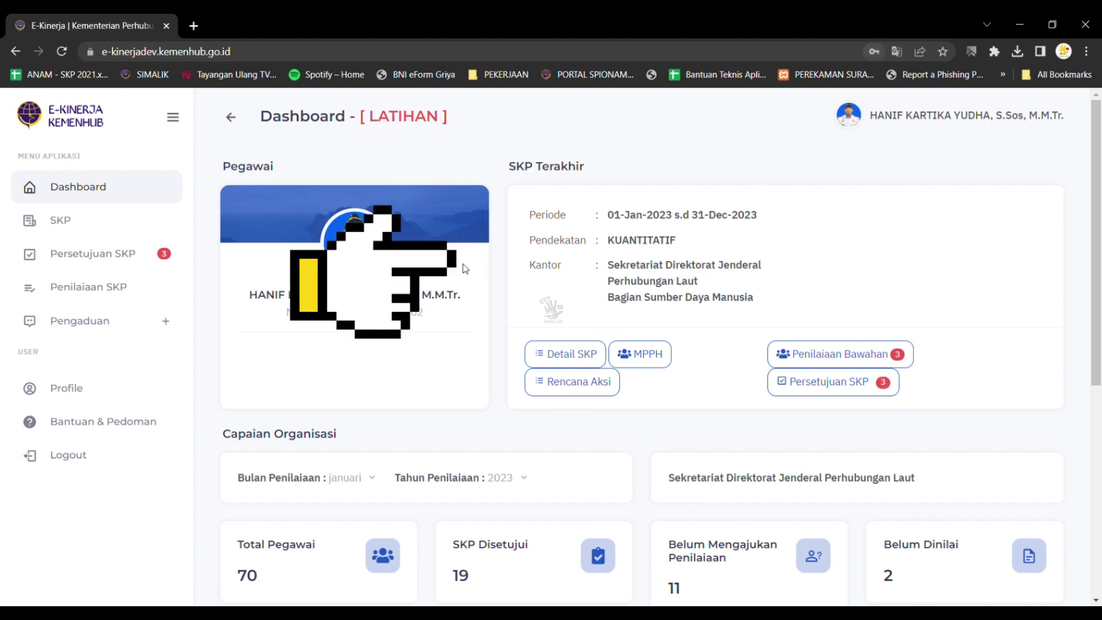
Step: Open the Persetujuan SKP list and filter it by the status PENGAJUAN
{"action": "double_click", "coordinate": [262, 295]}
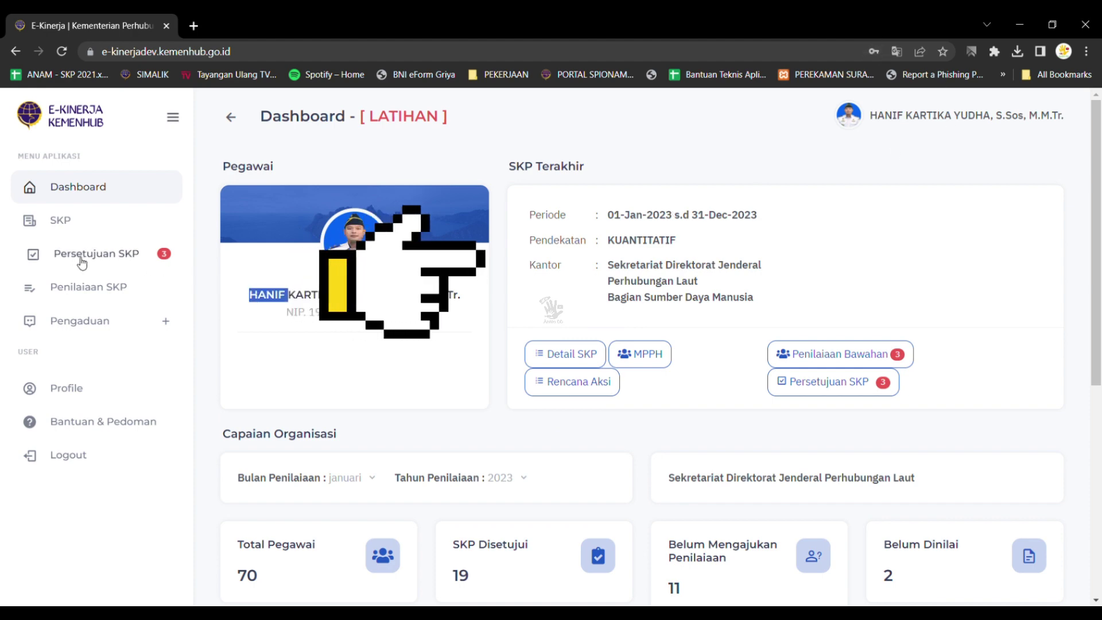
{"action": "left_click", "coordinate": [138, 261]}
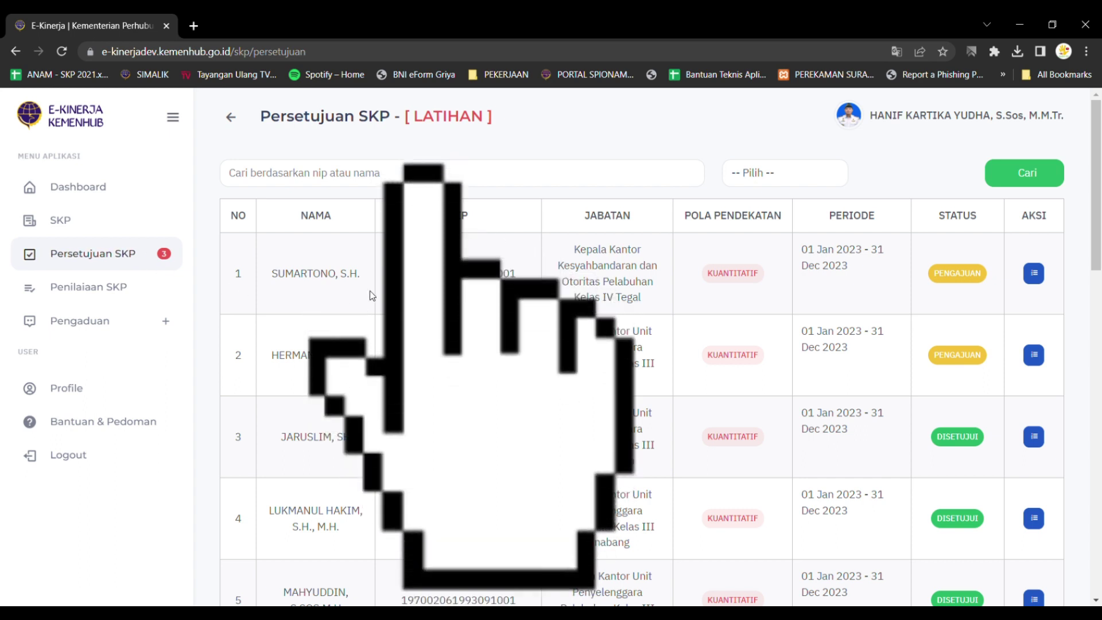
{"action": "left_click", "coordinate": [765, 177]}
{"action": "left_click", "coordinate": [782, 217]}
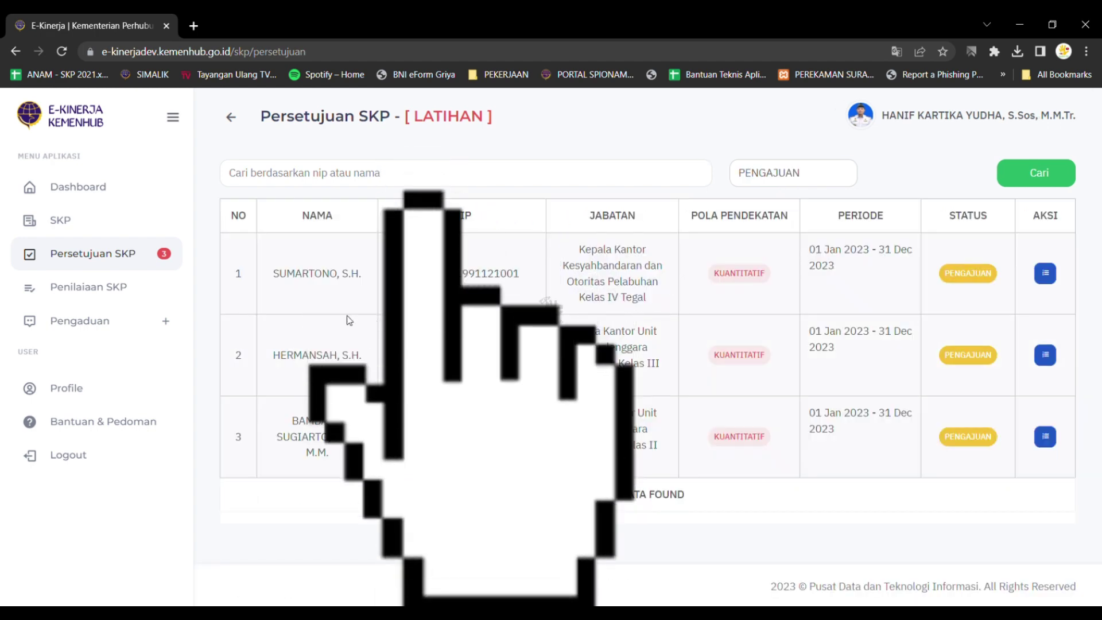
Step: Check the first submission's name, approach and period, and open its SKP detail
{"action": "triple_click", "coordinate": [304, 281]}
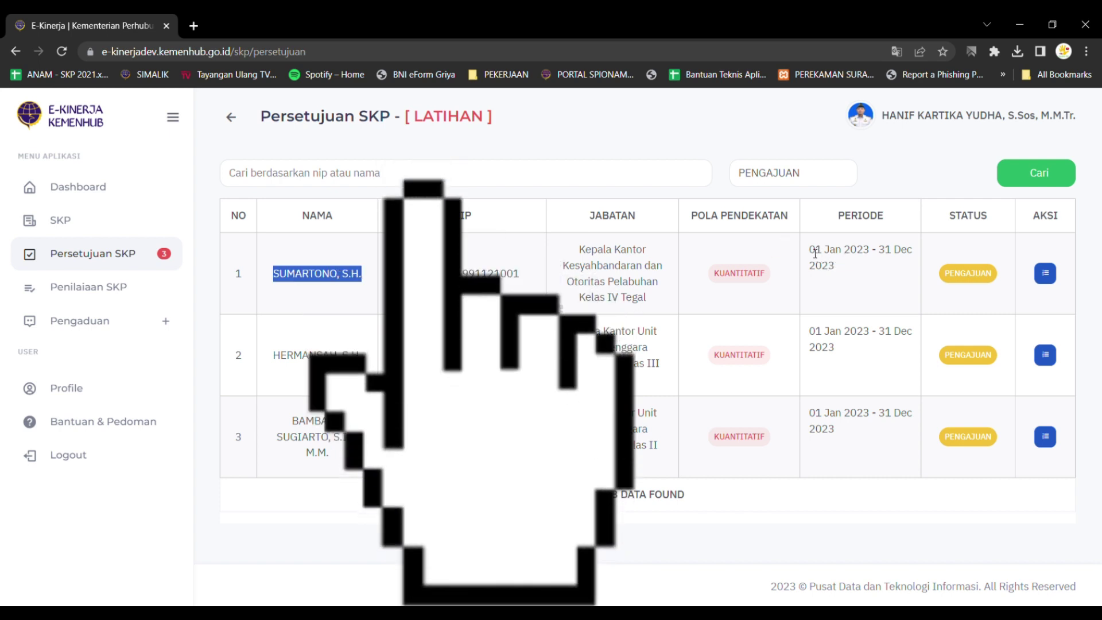
{"action": "double_click", "coordinate": [746, 272]}
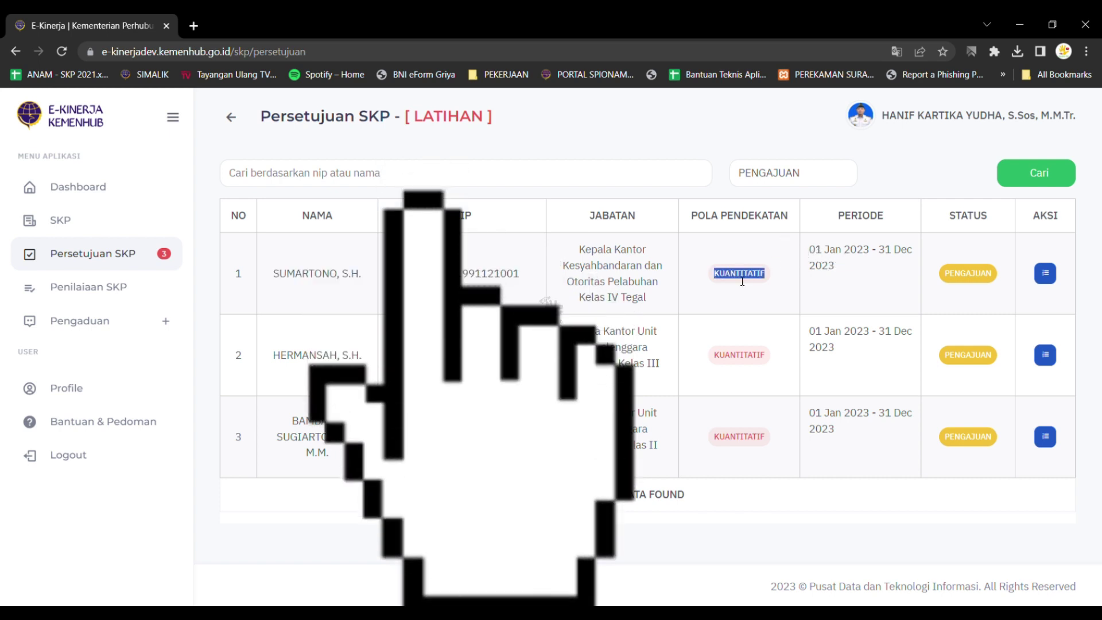
{"action": "triple_click", "coordinate": [832, 264]}
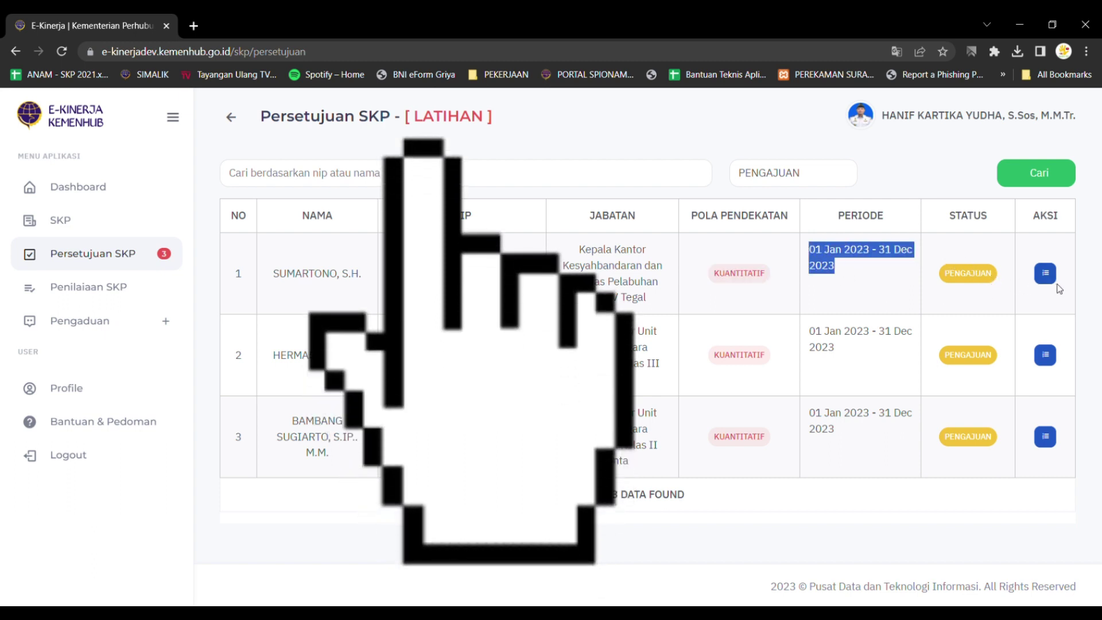
{"action": "double_click", "coordinate": [1045, 216]}
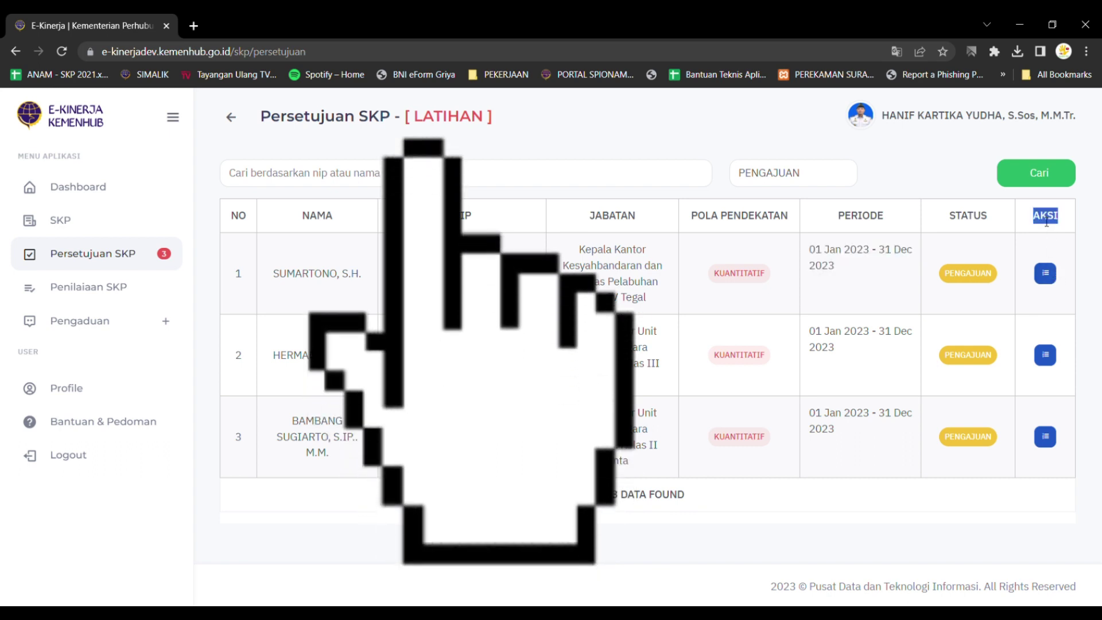
{"action": "left_click", "coordinate": [1053, 273]}
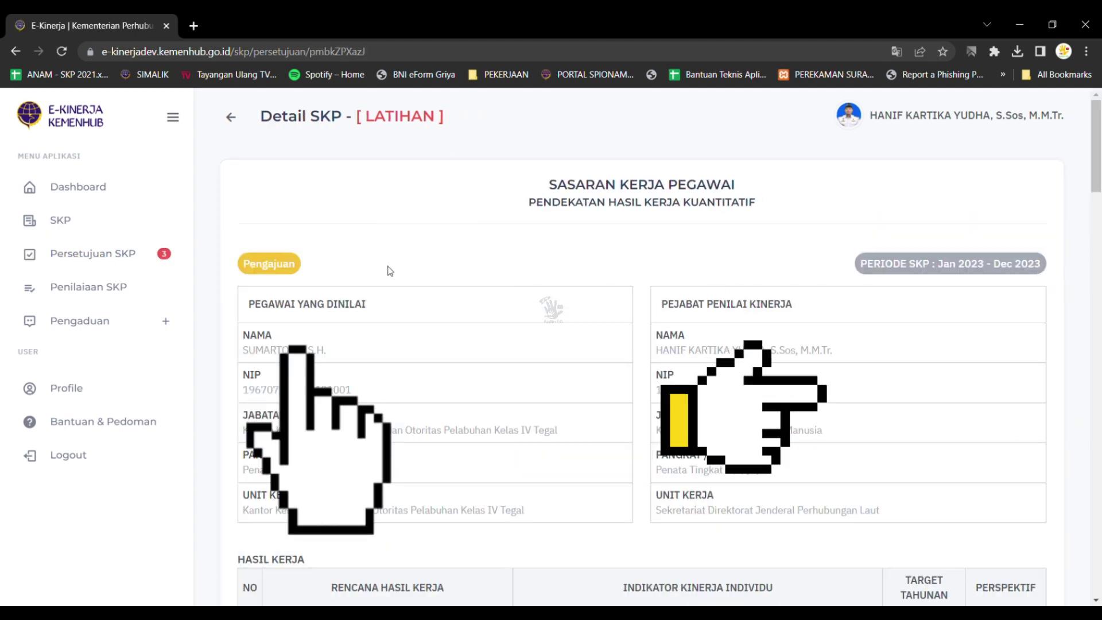
Step: Examine the SKP detail from its status and assessing official through the work results down to the Perilaku Kerja section
{"action": "left_click_drag", "start_coordinate": [324, 273], "coordinate": [241, 265]}
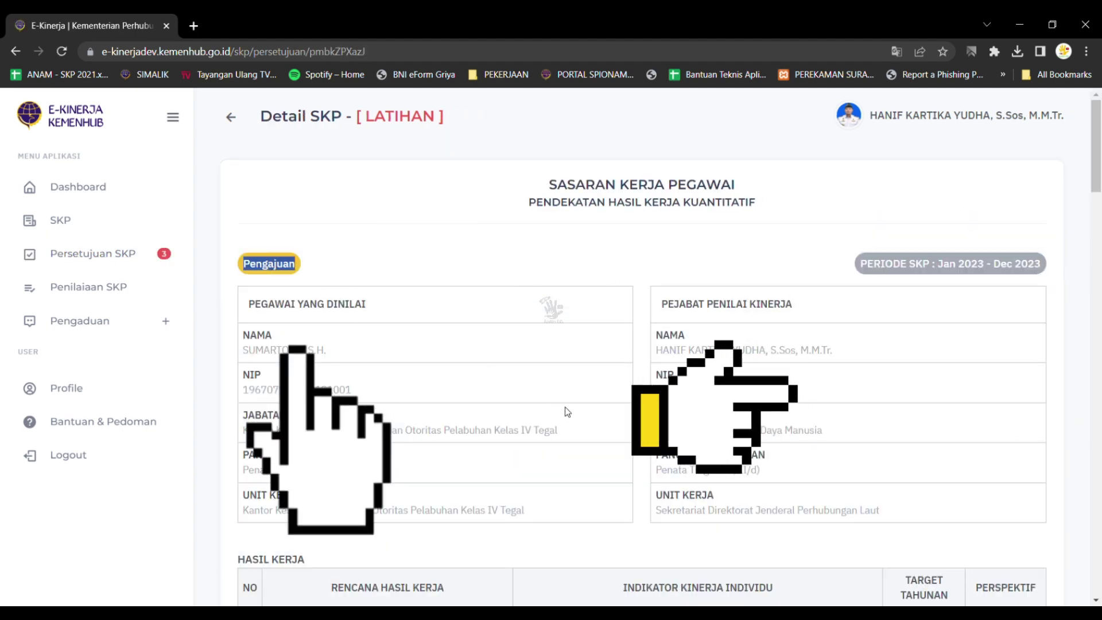
{"action": "scroll", "coordinate": [566, 411], "scroll_direction": "down", "scroll_amount": 1}
{"action": "scroll", "coordinate": [567, 412], "scroll_direction": "down", "scroll_amount": 2}
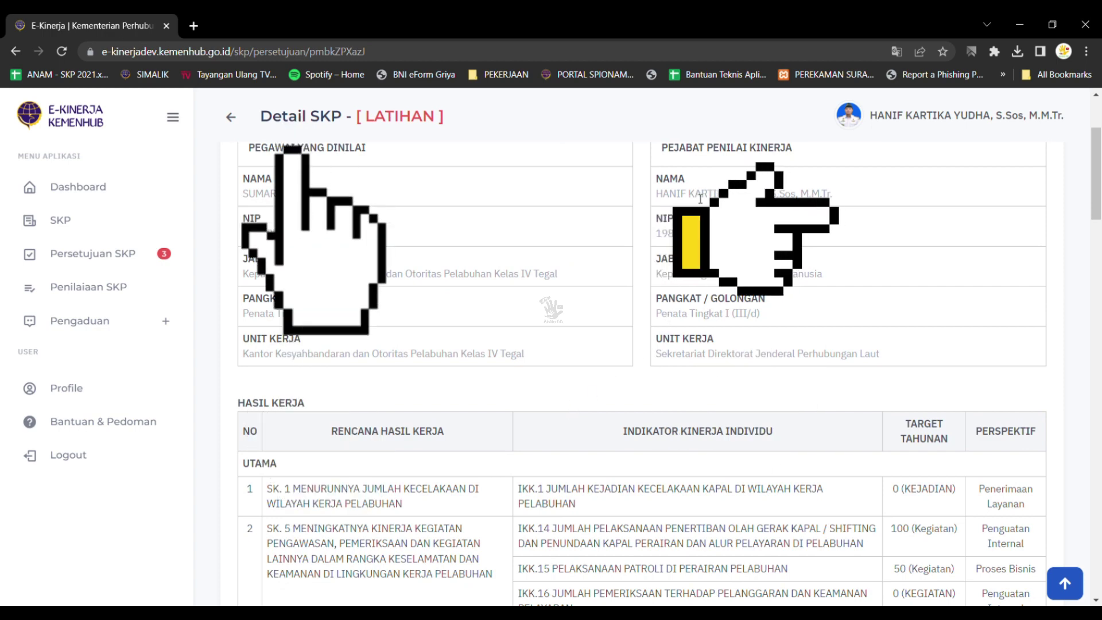
{"action": "triple_click", "coordinate": [709, 150]}
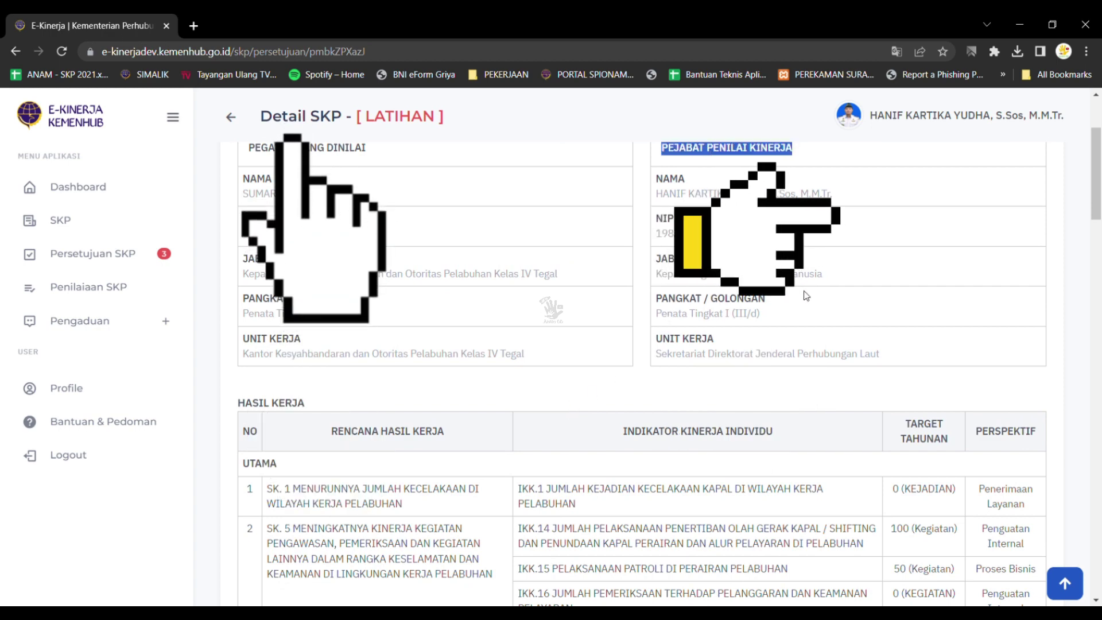
{"action": "scroll", "coordinate": [805, 296], "scroll_direction": "down", "scroll_amount": 4}
{"action": "scroll", "coordinate": [807, 296], "scroll_direction": "down", "scroll_amount": 3}
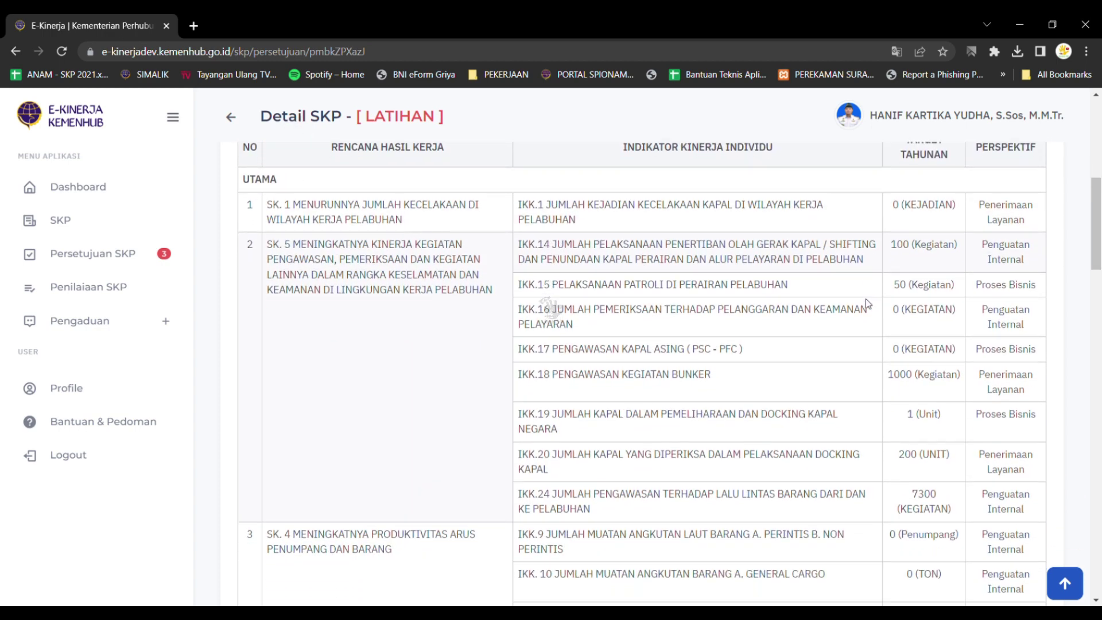
{"action": "scroll", "coordinate": [869, 304], "scroll_direction": "down", "scroll_amount": 1}
{"action": "scroll", "coordinate": [868, 304], "scroll_direction": "down", "scroll_amount": 6}
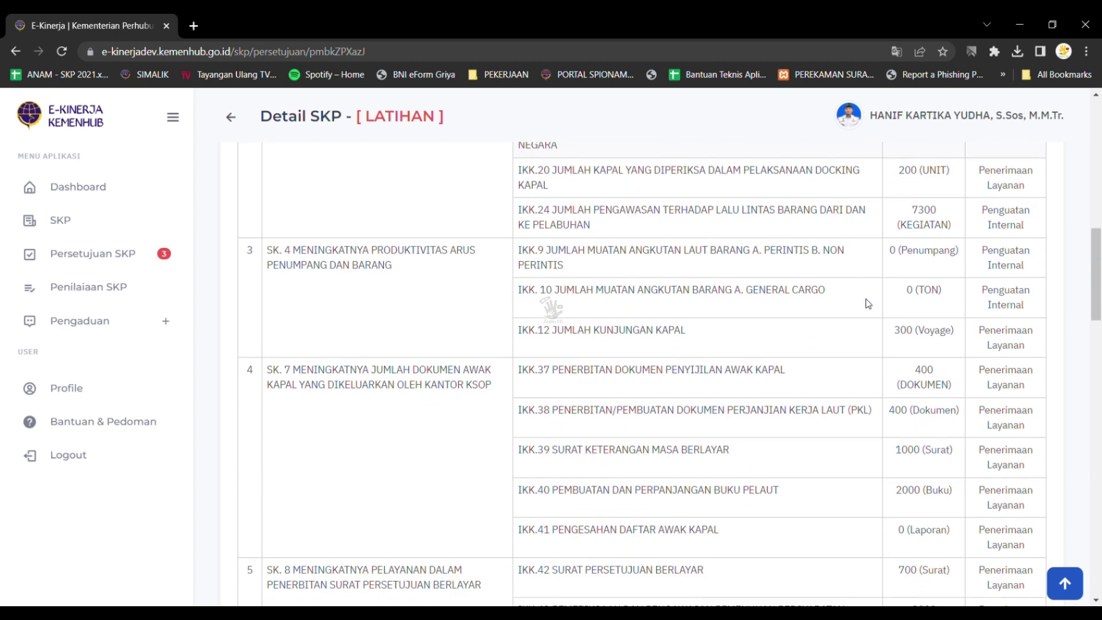
{"action": "scroll", "coordinate": [868, 304], "scroll_direction": "down", "scroll_amount": 14}
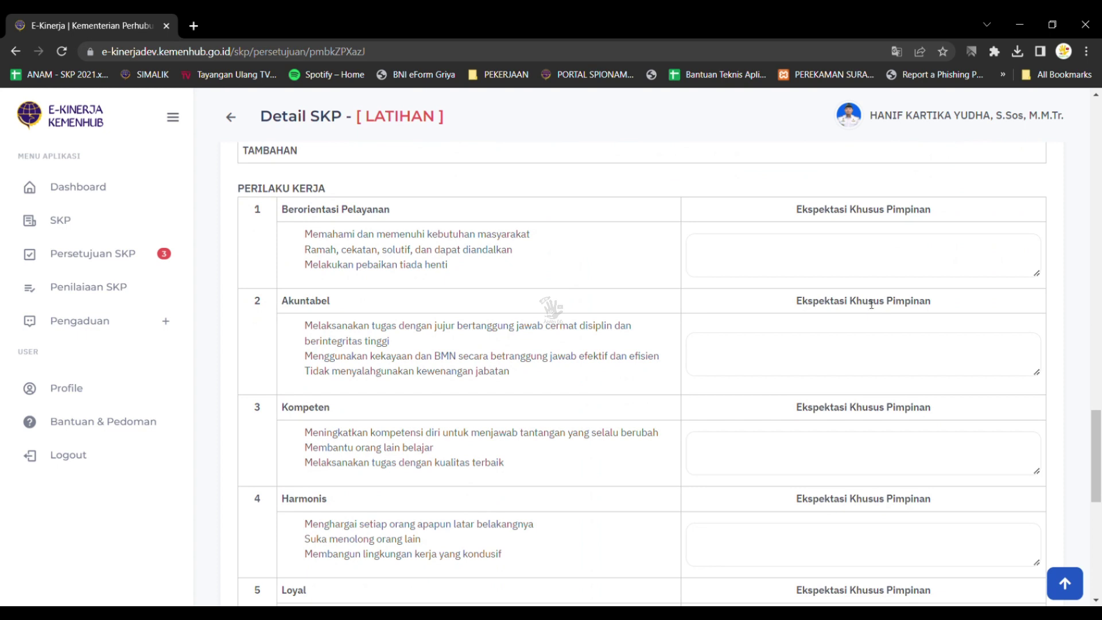
{"action": "scroll", "coordinate": [870, 304], "scroll_direction": "down", "scroll_amount": 1}
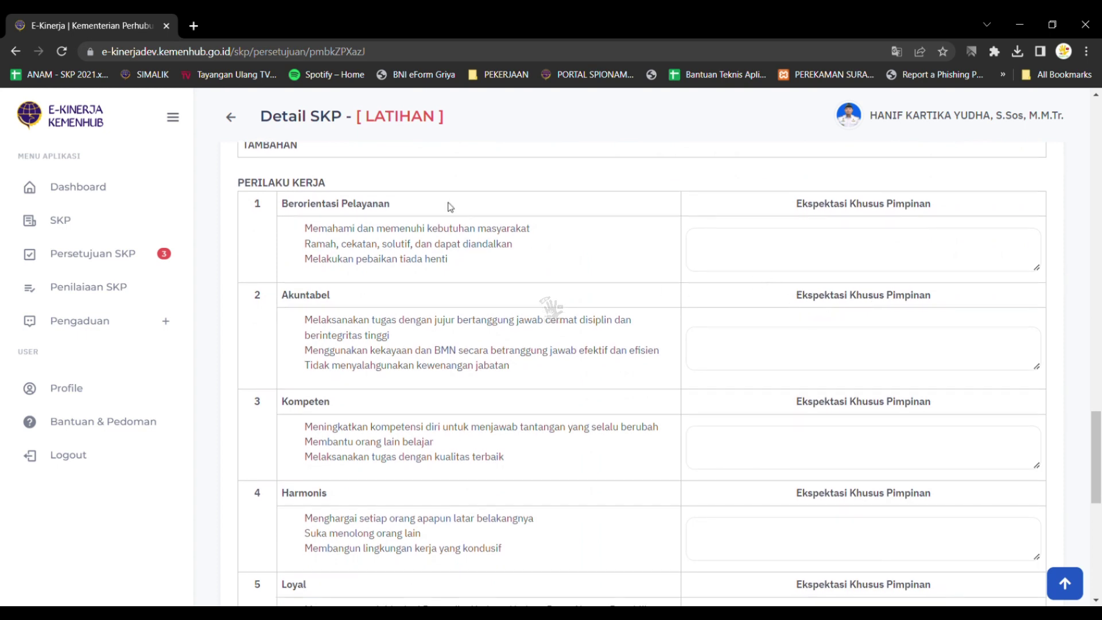
{"action": "triple_click", "coordinate": [269, 186]}
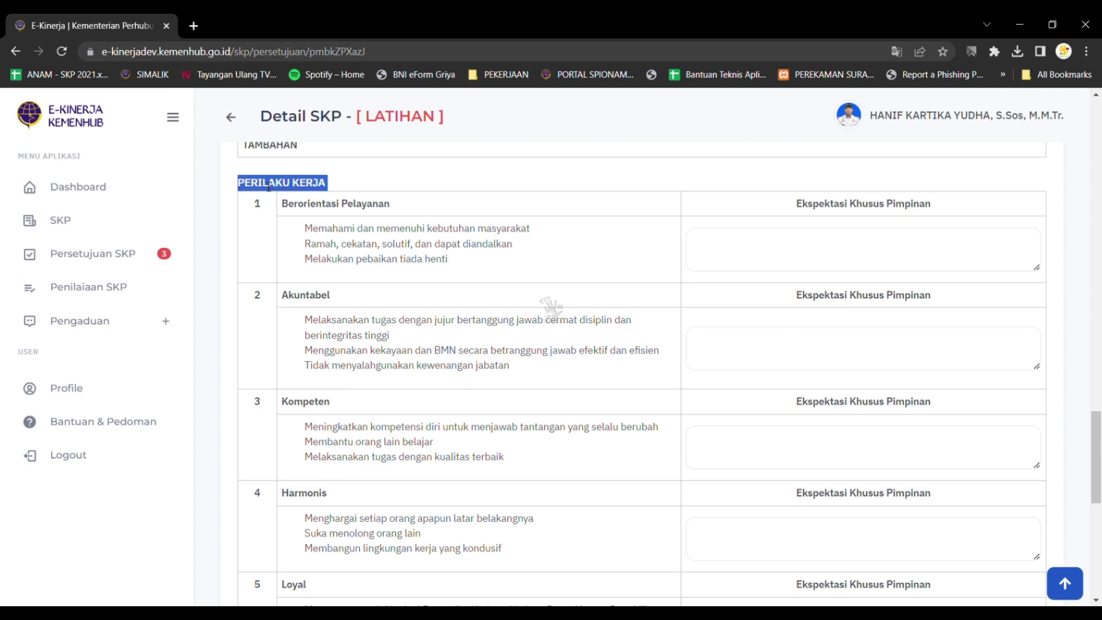
Step: Copy the three Berorientasi Pelayanan behaviour statements into that item's Ekspektasi Khusus Pimpinan field
{"action": "left_click", "coordinate": [873, 269]}
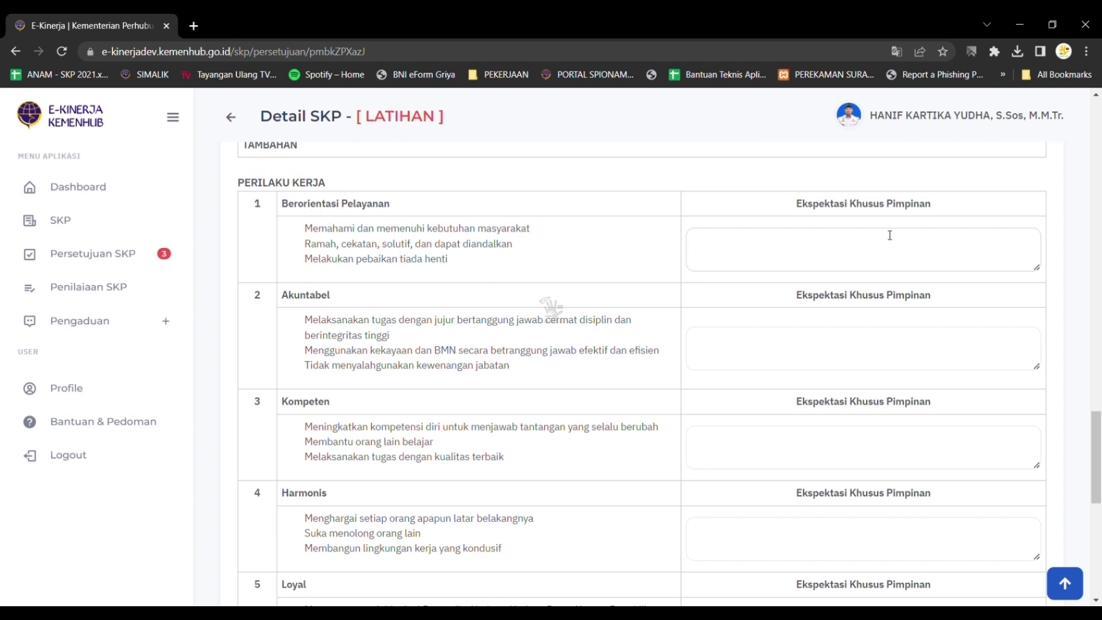
{"action": "triple_click", "coordinate": [851, 211]}
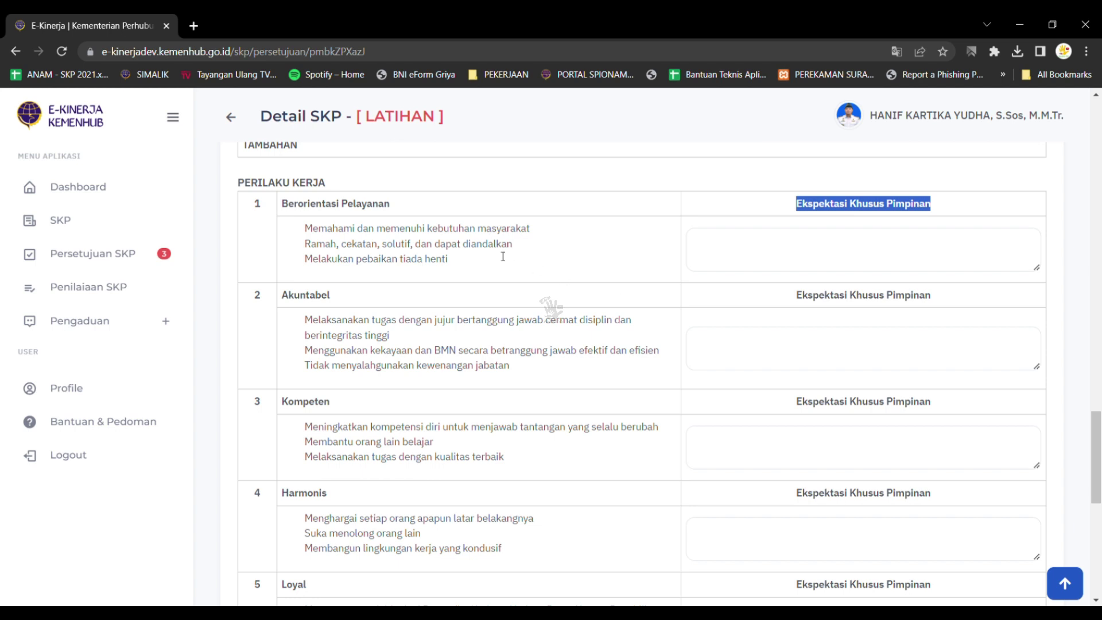
{"action": "triple_click", "coordinate": [314, 229]}
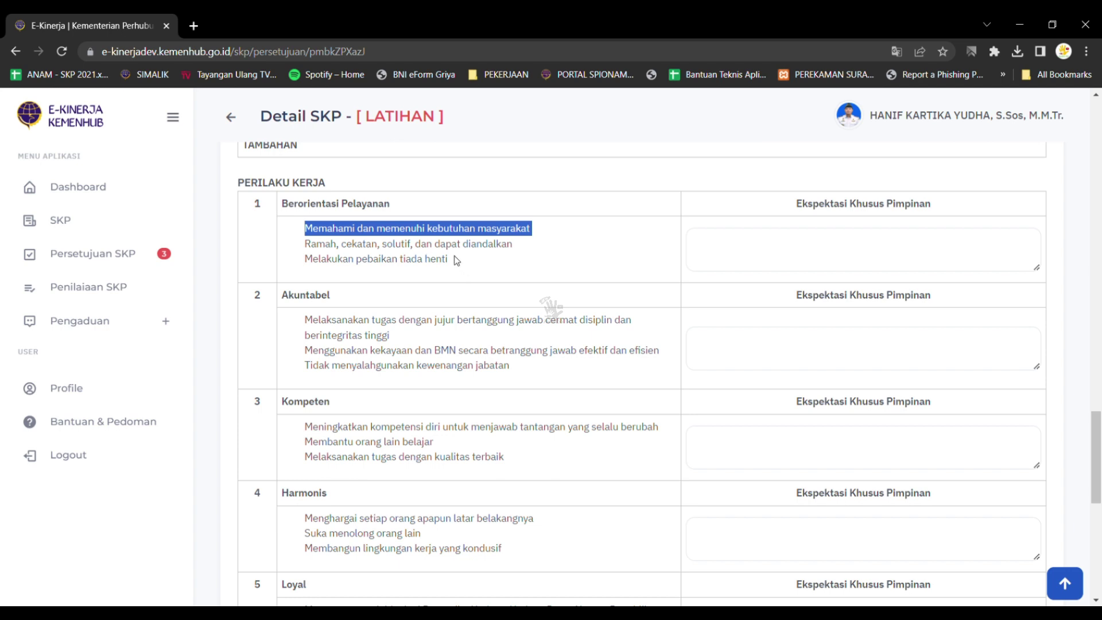
{"action": "triple_click", "coordinate": [371, 246]}
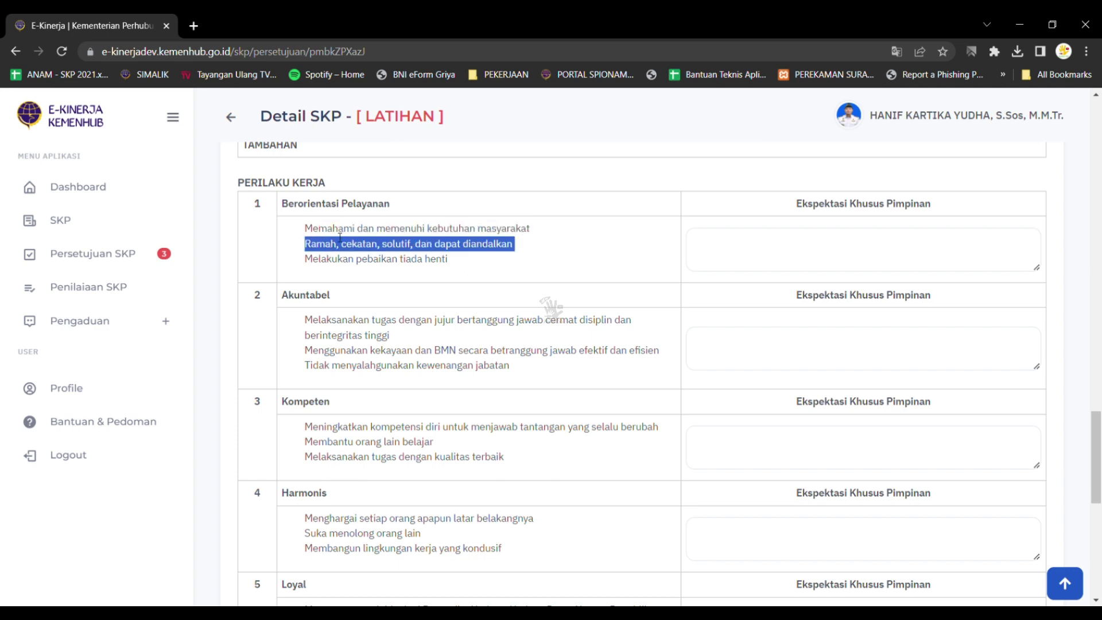
{"action": "left_click", "coordinate": [314, 231]}
{"action": "left_click_drag", "start_coordinate": [311, 231], "coordinate": [511, 270]}
{"action": "key", "text": "ctrl+c"}
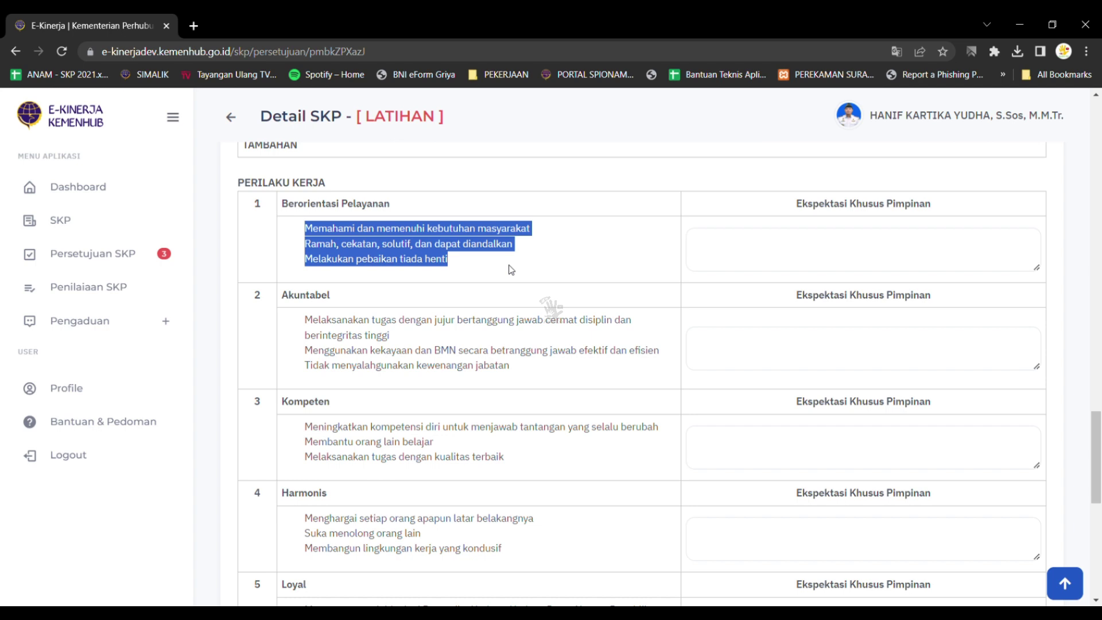
{"action": "left_click", "coordinate": [802, 265]}
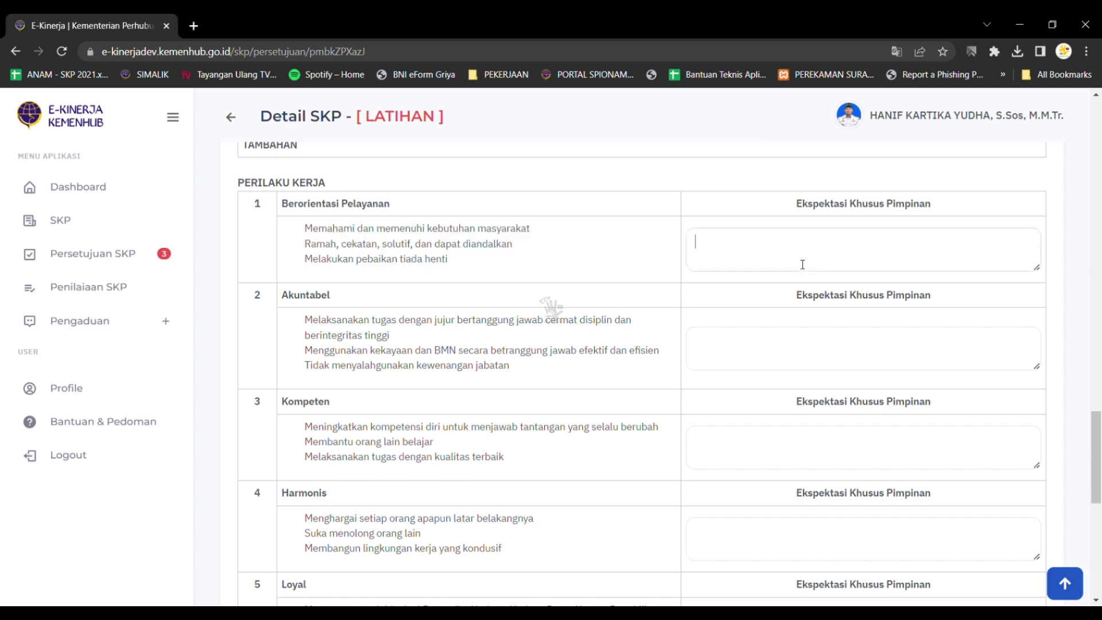
{"action": "key", "text": "ctrl+v"}
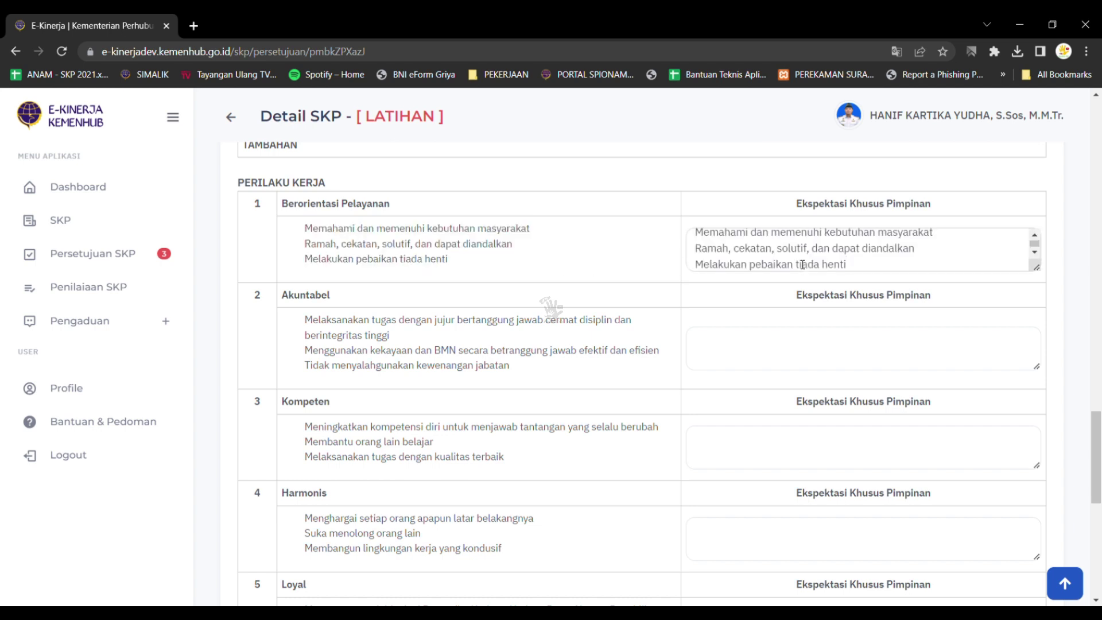
Step: Remove the line "Melakukan pebaikan tiada henti" from the Ekspektasi Khusus Pimpinan text for Berorientasi Pelayanan
{"action": "triple_click", "coordinate": [828, 267]}
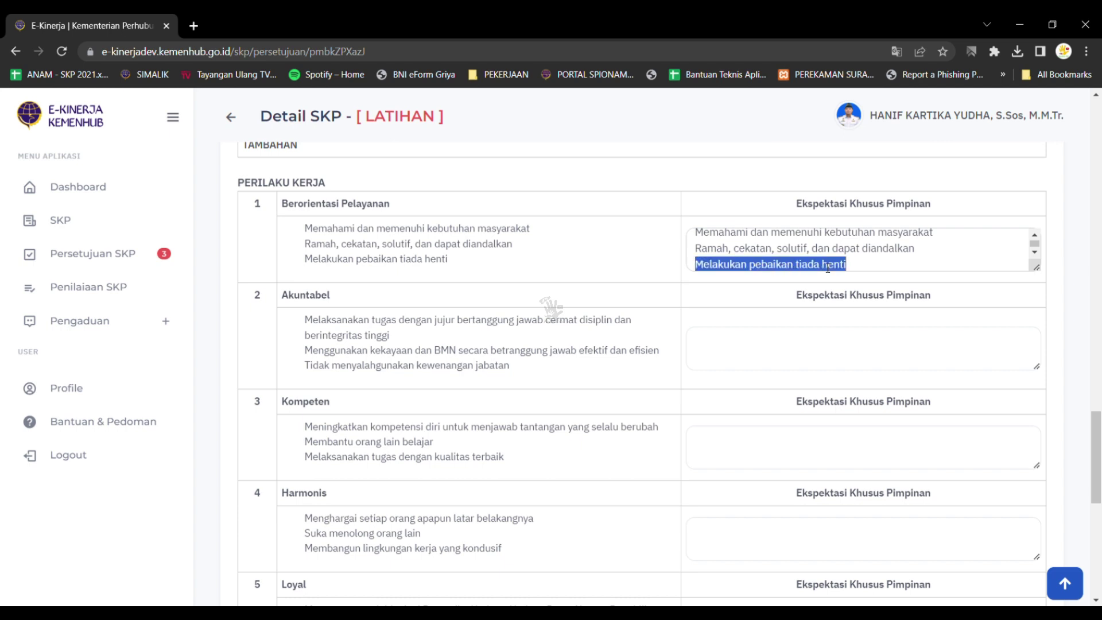
{"action": "key", "text": "BackSpace"}
{"action": "key", "text": "BackSpace"}
{"action": "type", "text": "\\"}
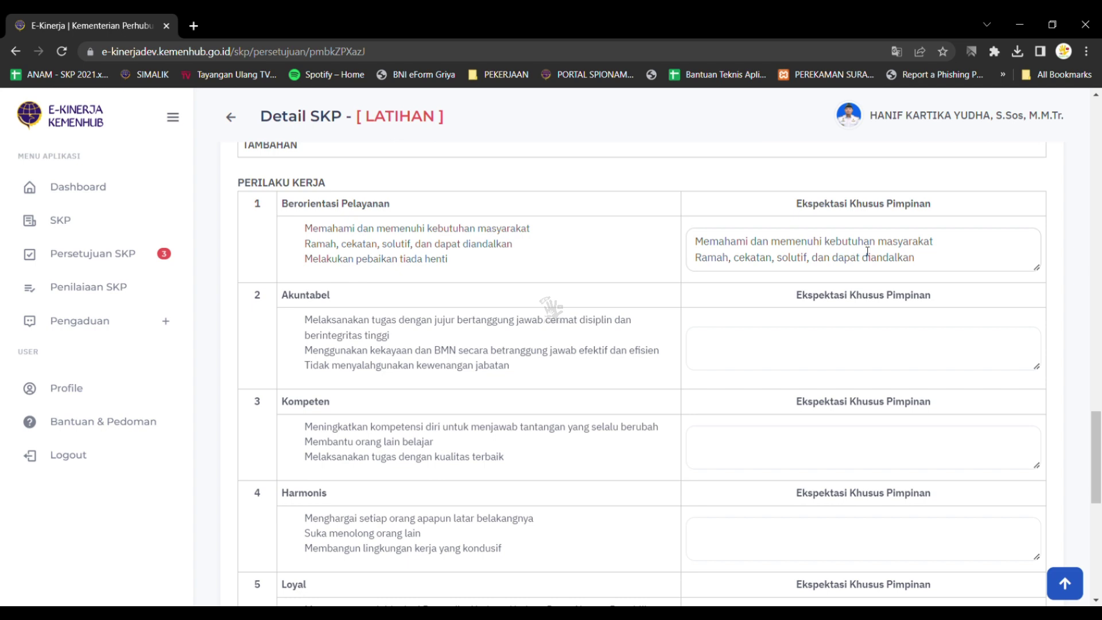
Step: Prefix both lines of the Berorientasi Pelayanan Ekspektasi Khusus Pimpinan text with "- " and save the expectation
{"action": "double_click", "coordinate": [695, 263]}
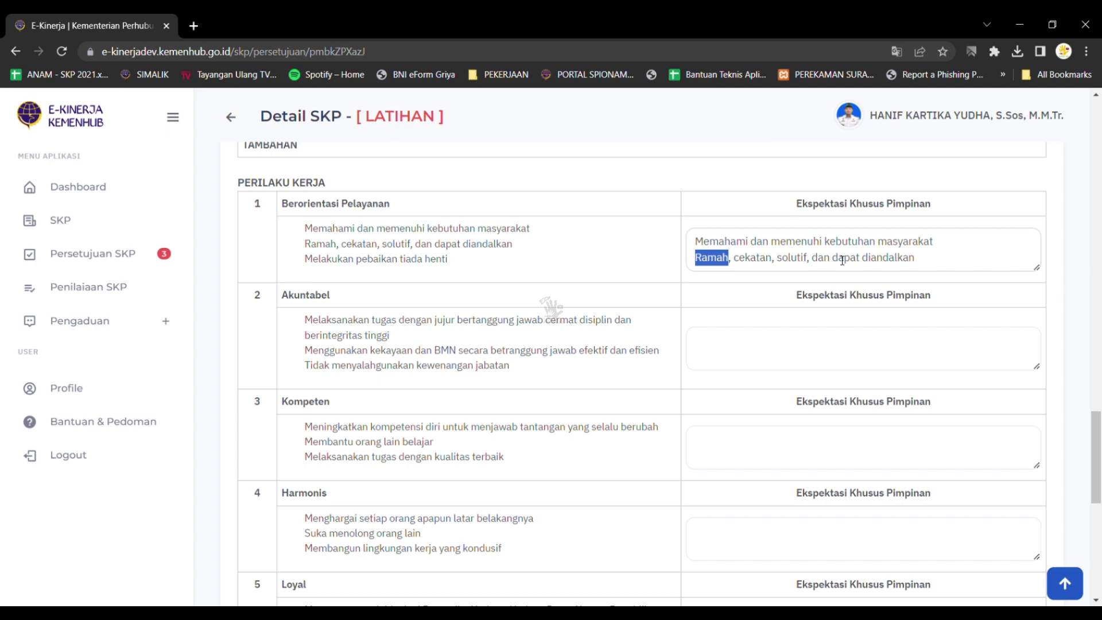
{"action": "key", "text": "ctrl+Home"}
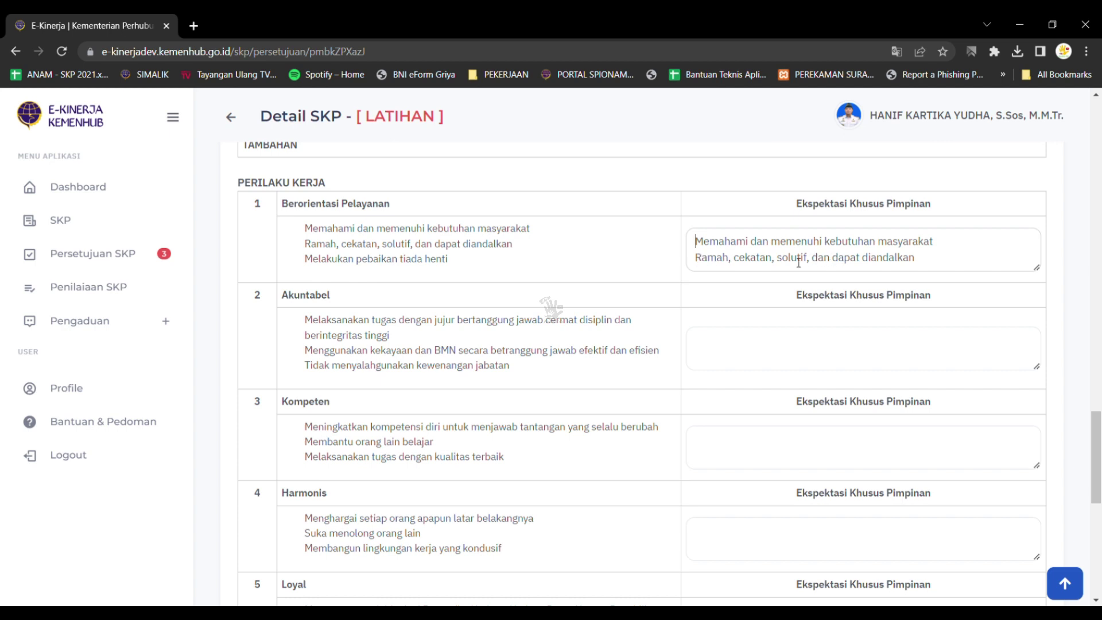
{"action": "type", "text": "- "}
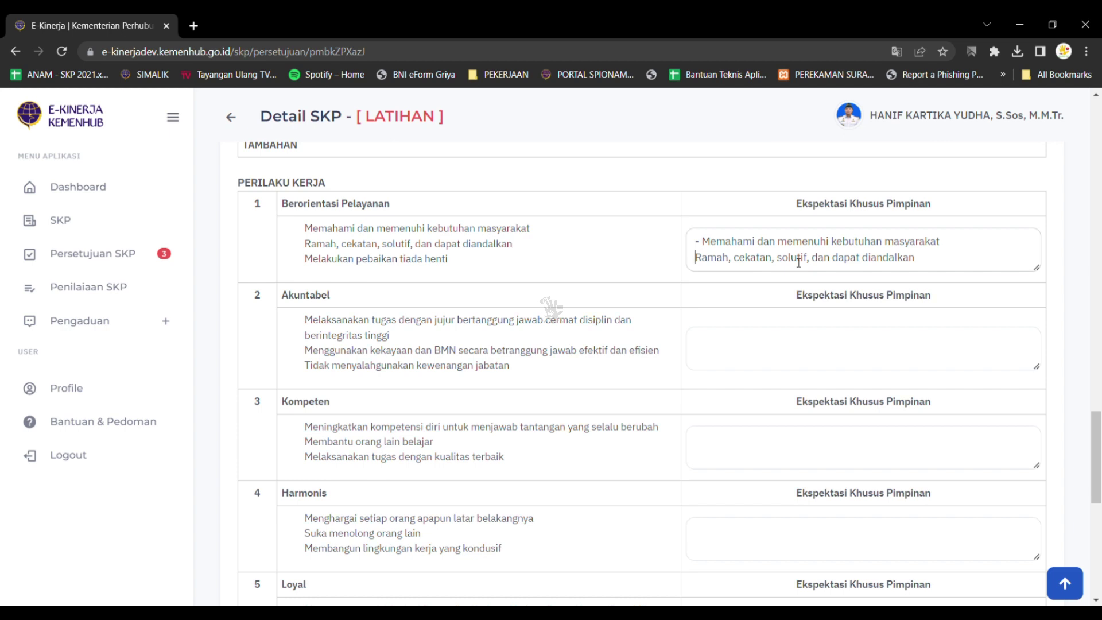
{"action": "type", "text": "-"}
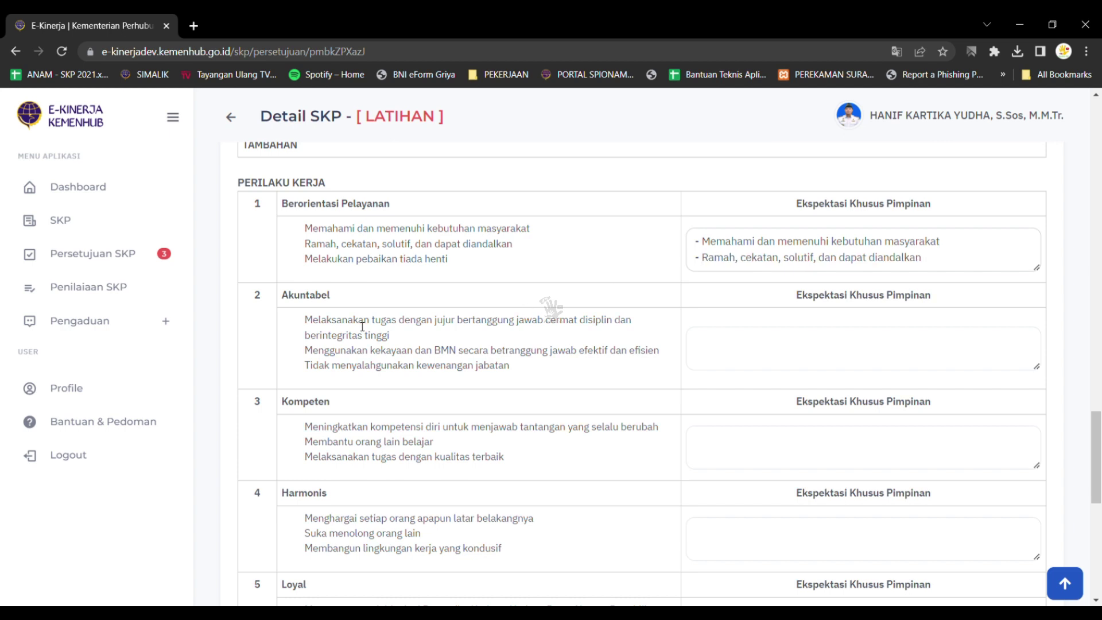
{"action": "left_click", "coordinate": [314, 326]}
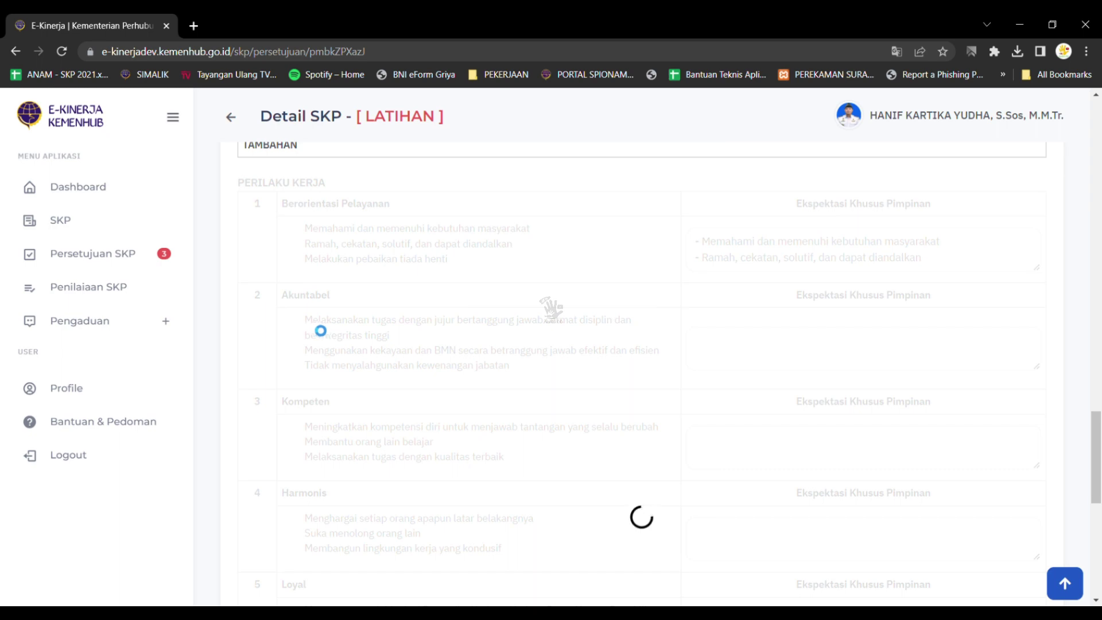
Step: Copy the Akuntabel statement "Tidak menyalahgunakan kewenangan jabatan" into its Ekspektasi Khusus Pimpinan field as a dashed line and save it
{"action": "double_click", "coordinate": [295, 304]}
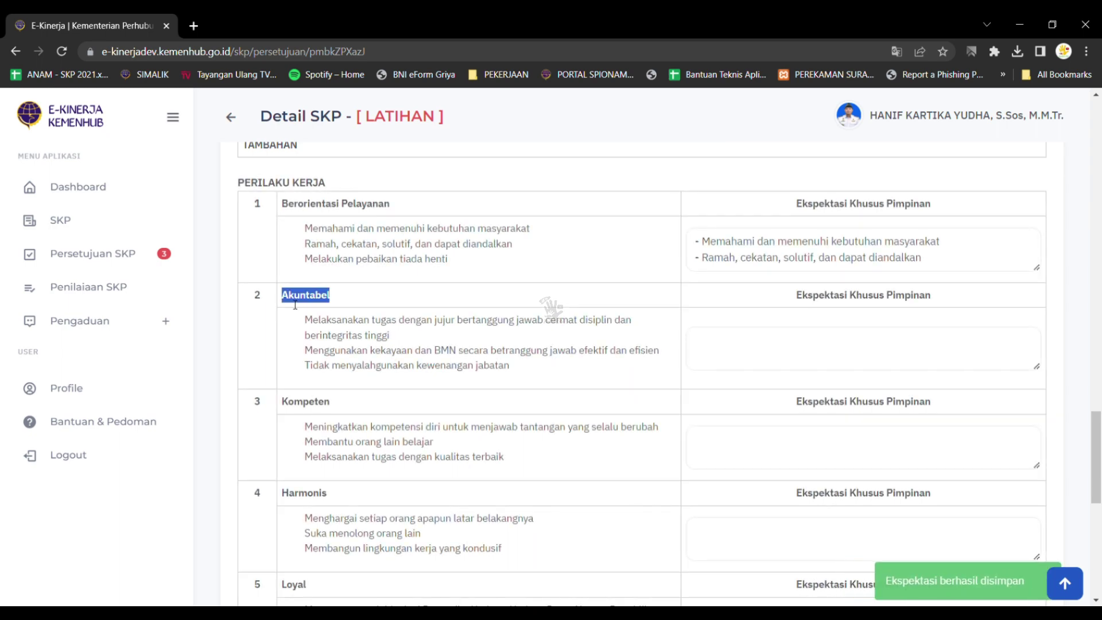
{"action": "left_click_drag", "start_coordinate": [305, 320], "coordinate": [401, 337]}
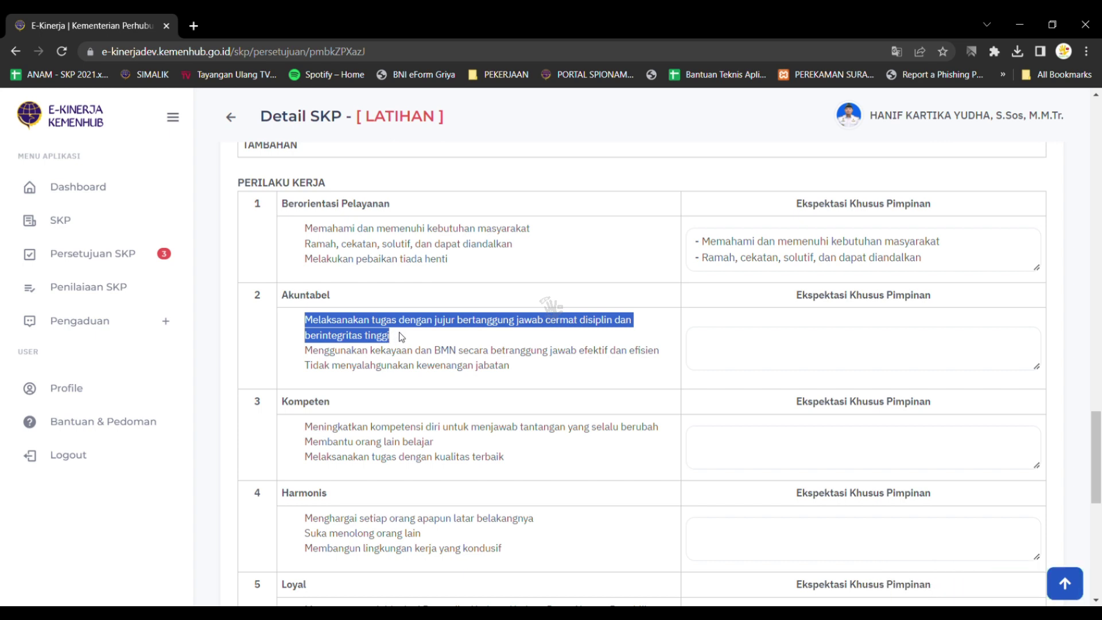
{"action": "triple_click", "coordinate": [400, 367]}
{"action": "key", "text": "ctrl+c"}
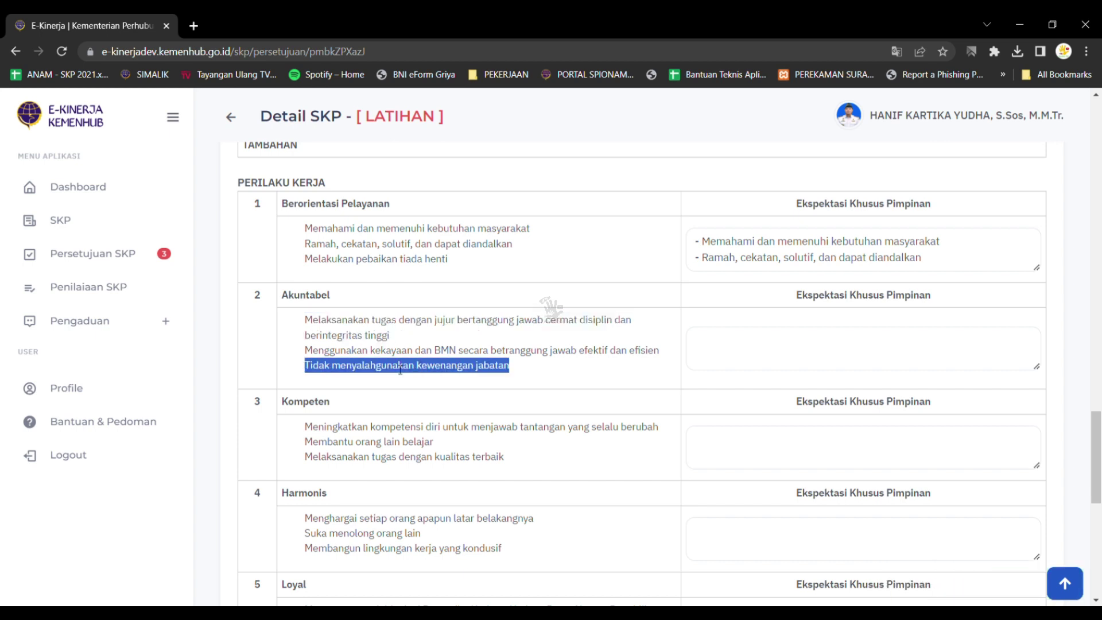
{"action": "left_click", "coordinate": [775, 353]}
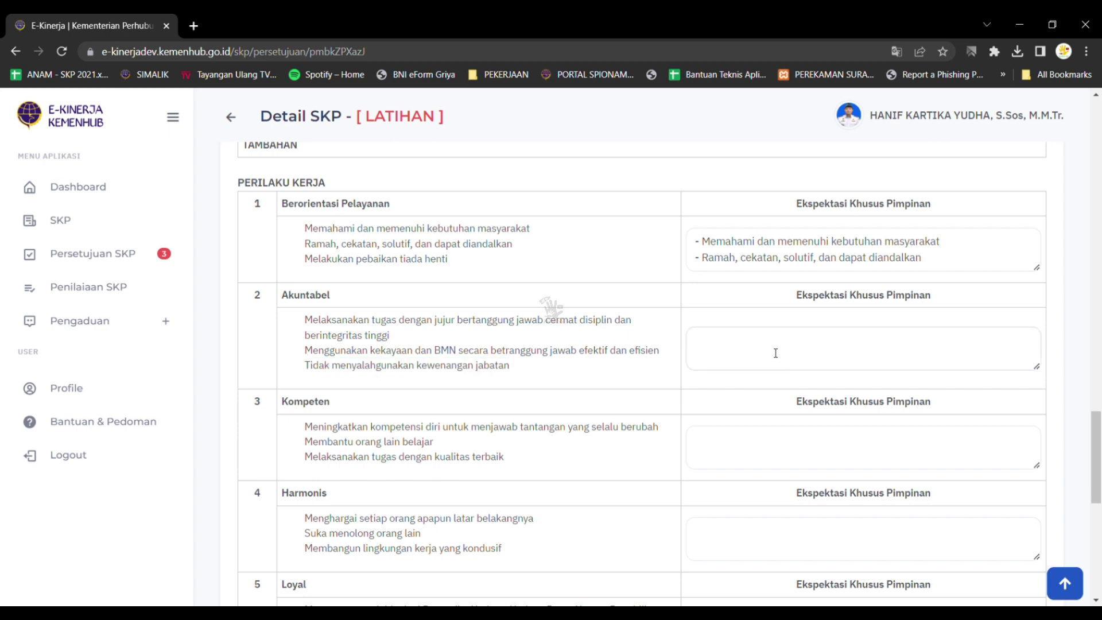
{"action": "key", "text": "alt"}
{"action": "left_click", "coordinate": [774, 351]}
{"action": "type", "text": "-"}
{"action": "key", "text": "ctrl+v"}
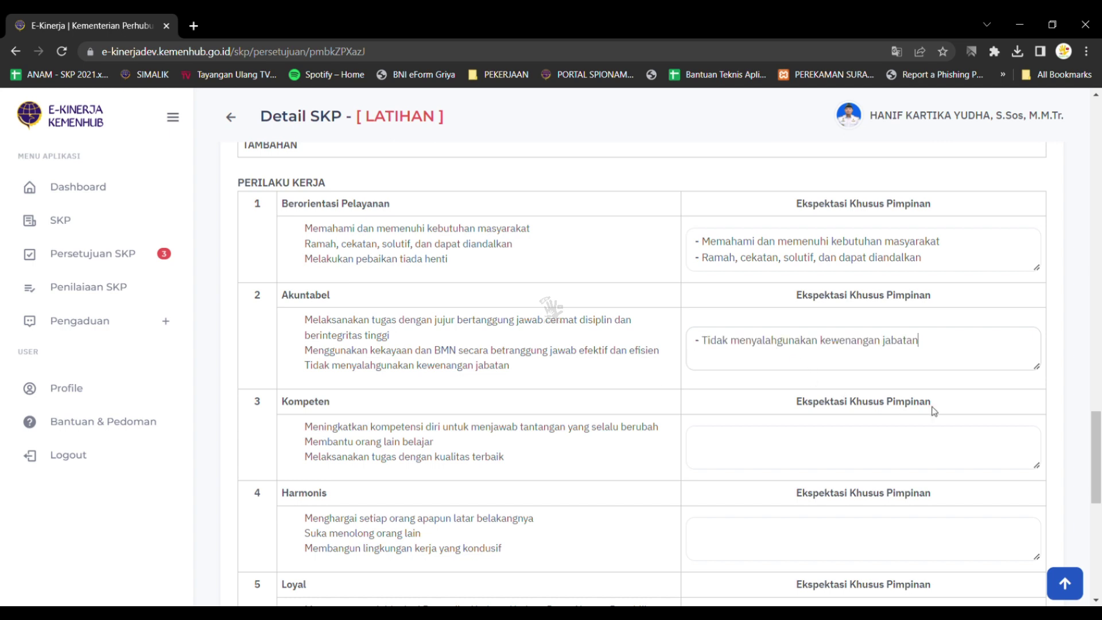
{"action": "scroll", "coordinate": [932, 409], "scroll_direction": "down", "scroll_amount": 2}
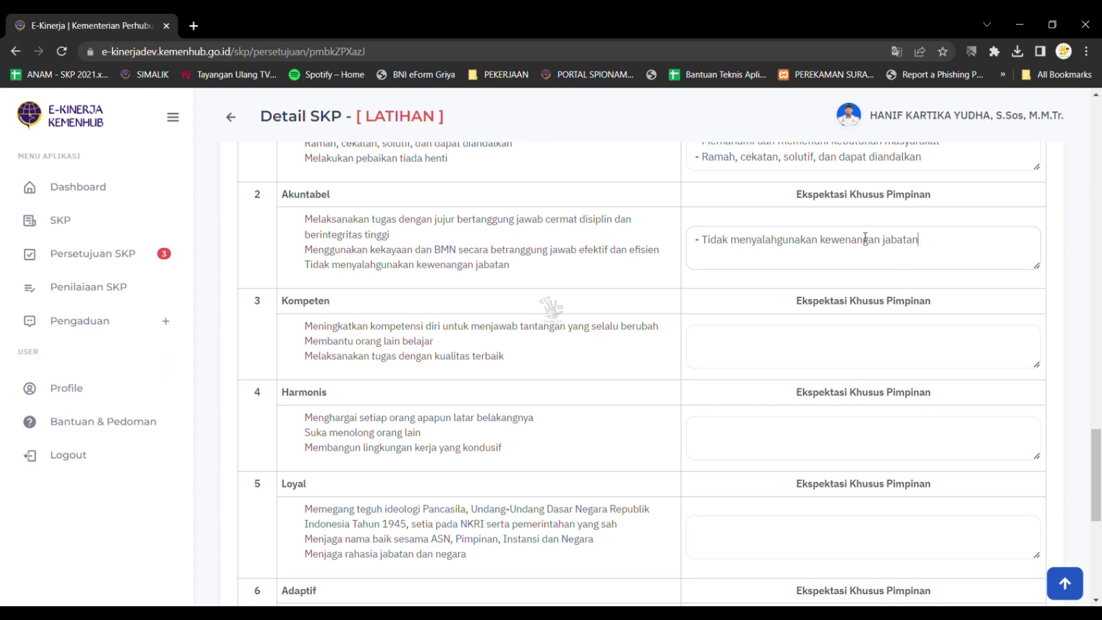
{"action": "left_click", "coordinate": [873, 253]}
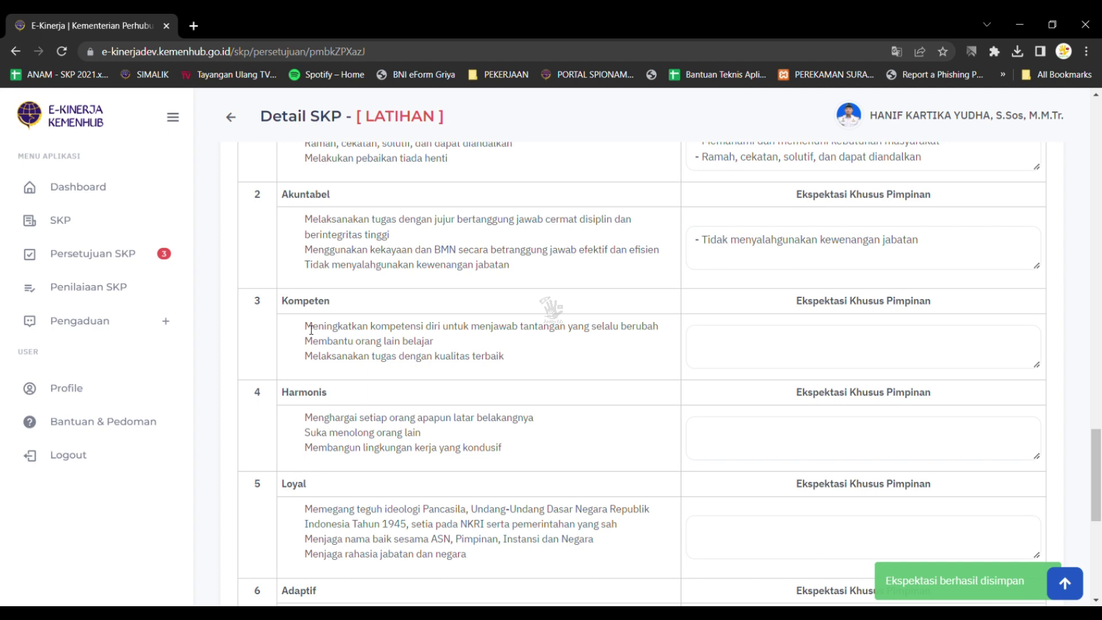
Step: Copy the Kompeten statement "Meningkatkan kompetensi diri untuk menjawab tantangan yang selalu berubah" into its Ekspektasi Khusus Pimpinan field as a dashed line
{"action": "left_click_drag", "start_coordinate": [304, 326], "coordinate": [663, 332]}
{"action": "key", "text": "ctrl+c"}
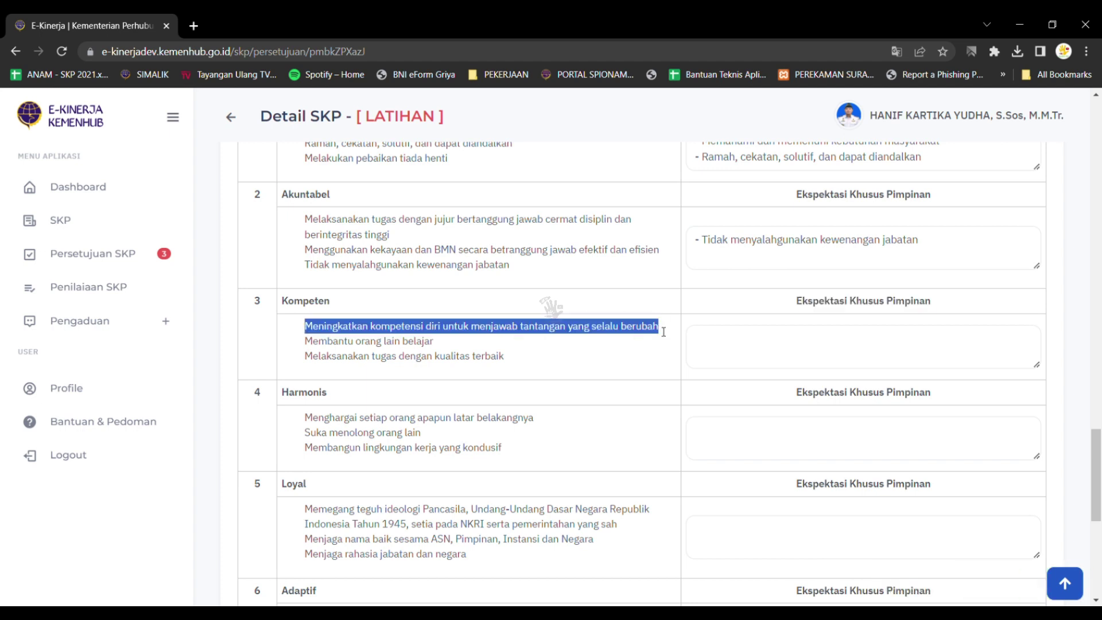
{"action": "left_click", "coordinate": [796, 354]}
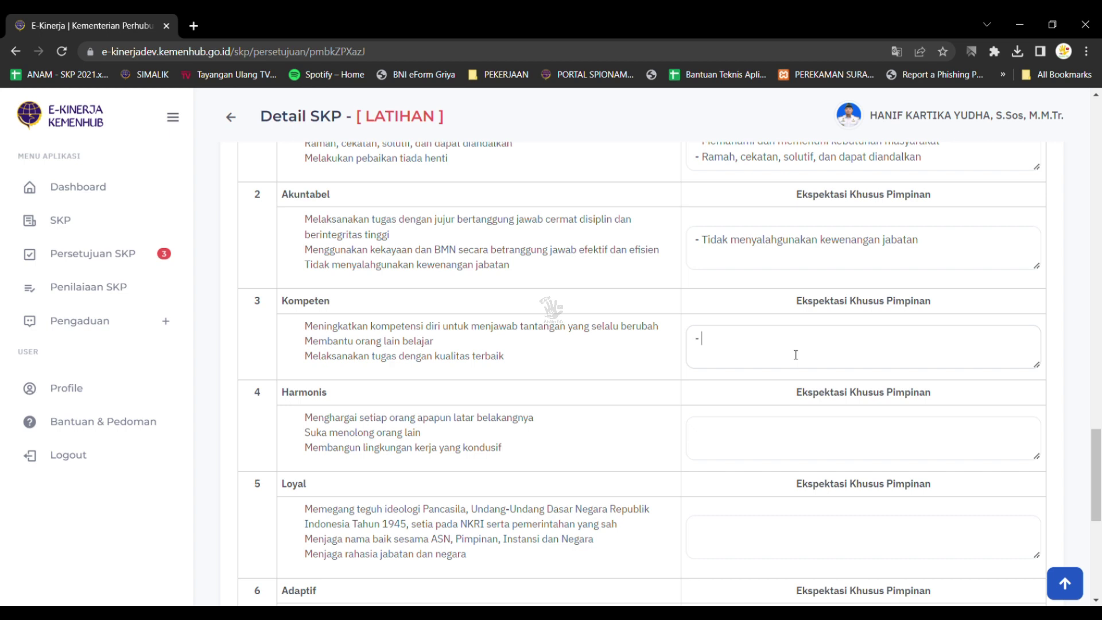
{"action": "key", "text": "ctrl+v"}
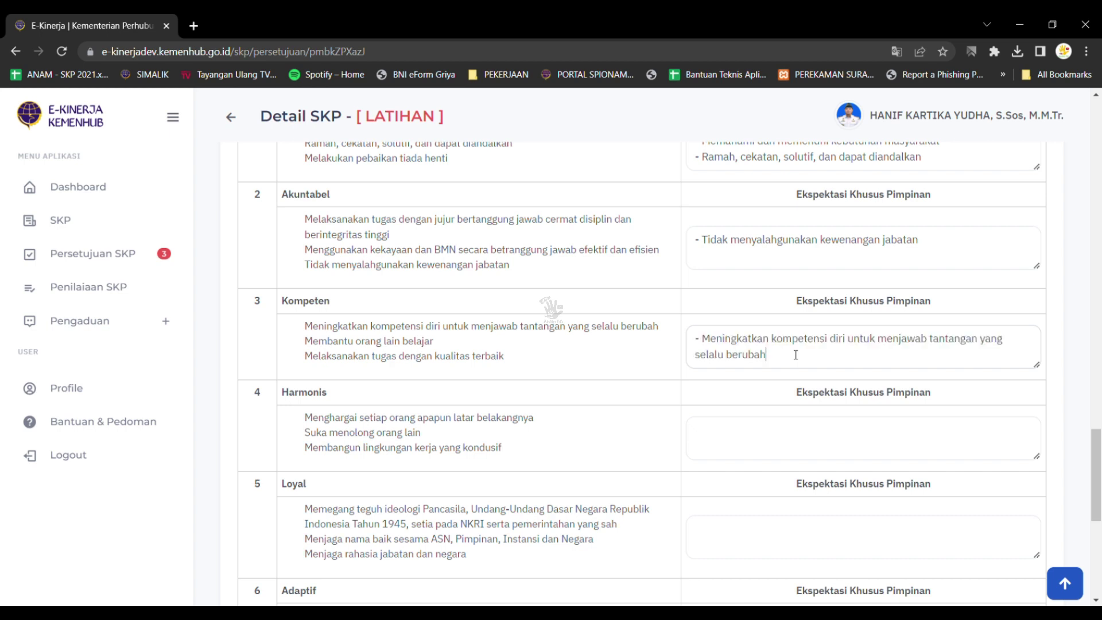
Step: Append "sesuai jabatan" to the end of the Kompeten leader expectation and save it
{"action": "double_click", "coordinate": [752, 345]}
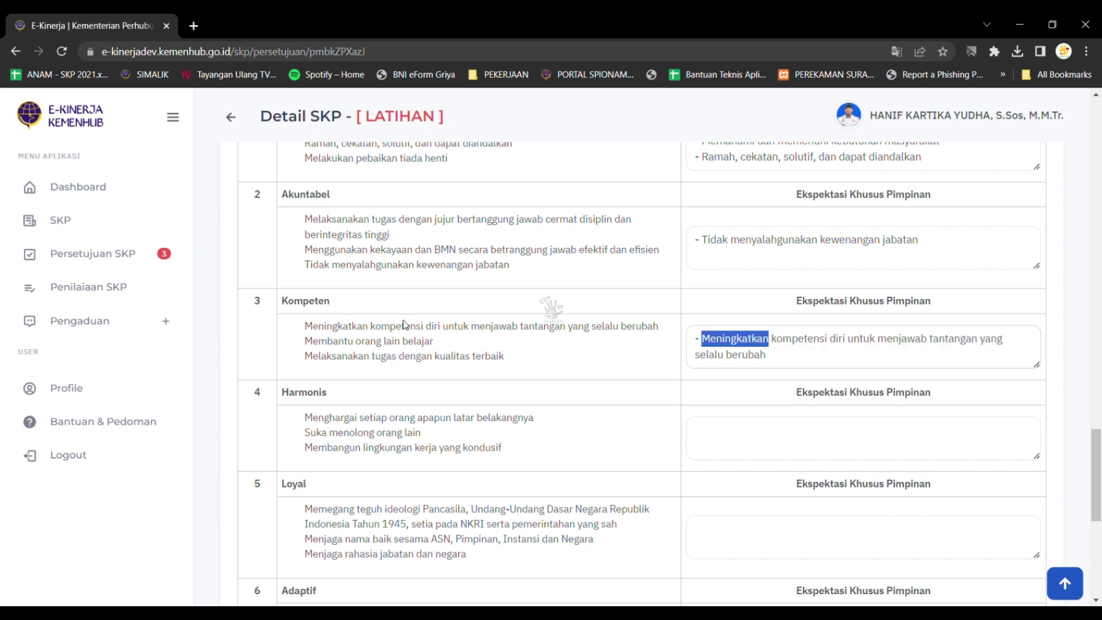
{"action": "double_click", "coordinate": [803, 343]}
{"action": "left_click", "coordinate": [930, 345]}
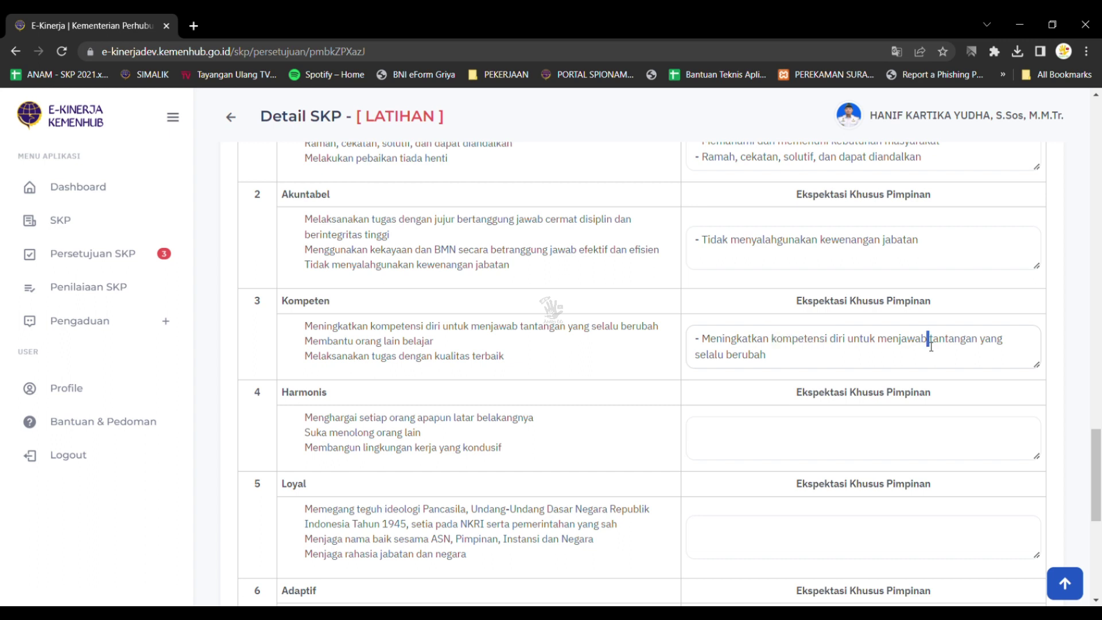
{"action": "double_click", "coordinate": [909, 345]}
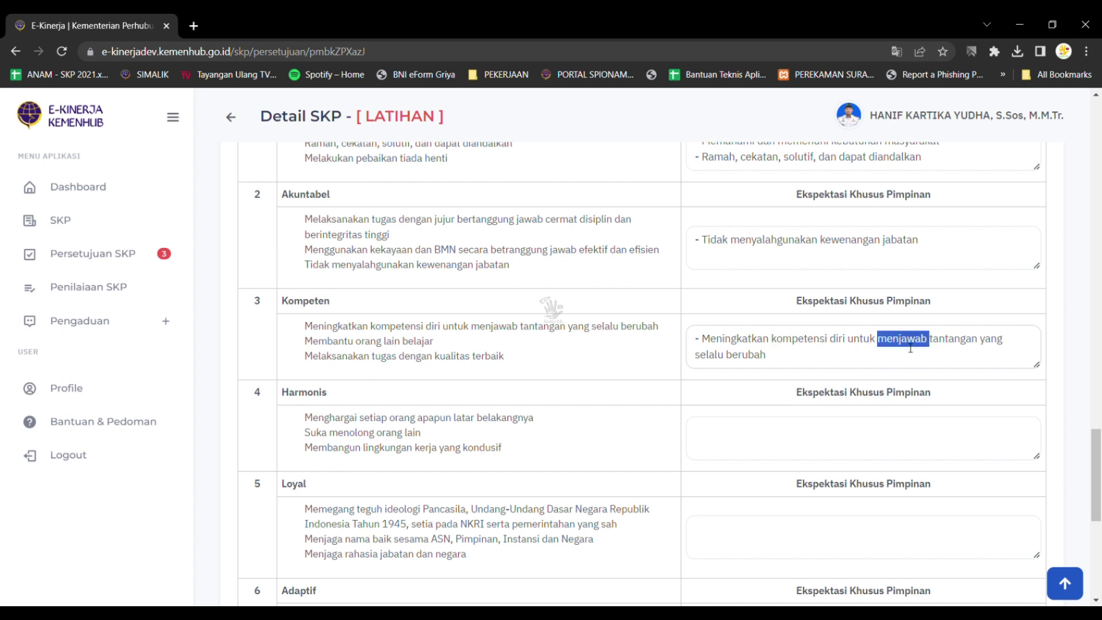
{"action": "left_click", "coordinate": [756, 362]}
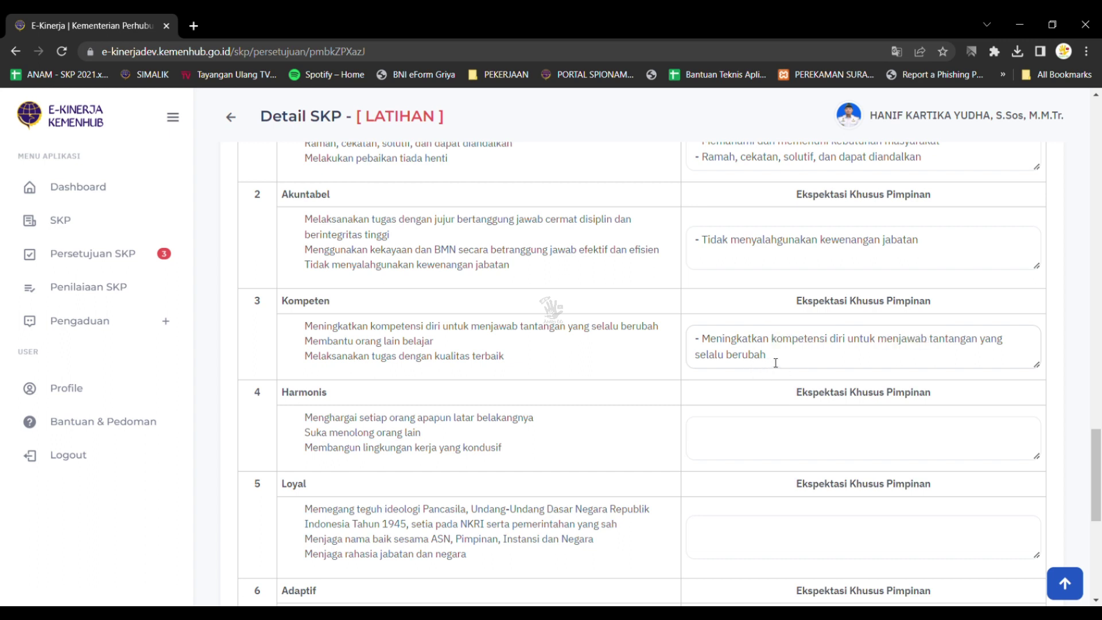
{"action": "type", "text": "se"}
{"action": "type", "text": "su"}
{"action": "type", "text": "8"}
{"action": "type", "text": "i jab"}
{"action": "type", "text": "atan"}
{"action": "left_click", "coordinate": [752, 447]}
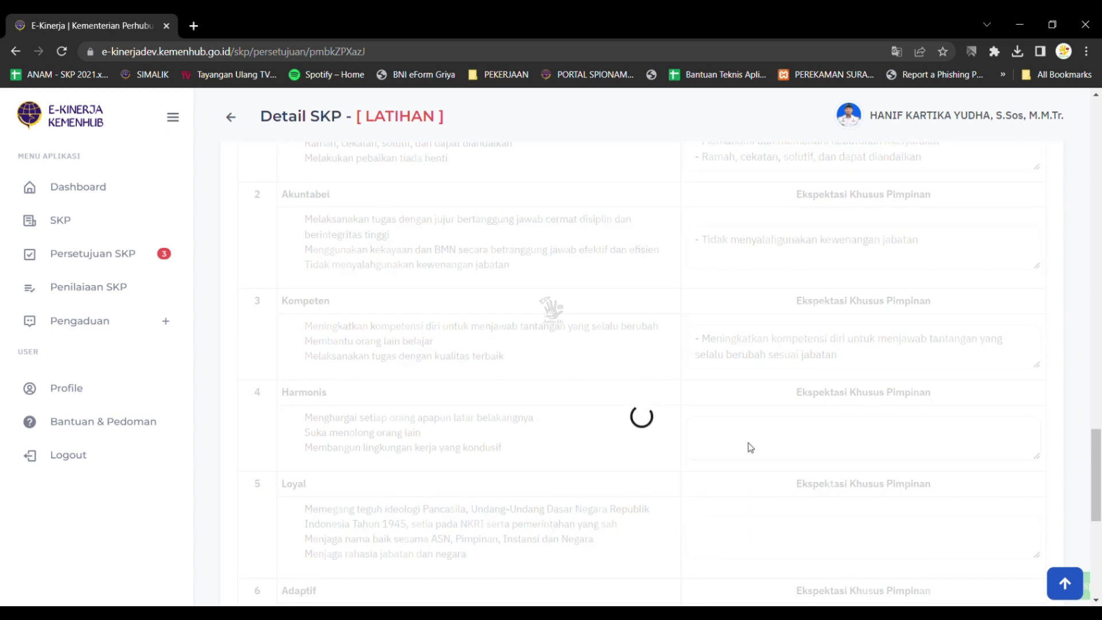
{"action": "triple_click", "coordinate": [936, 592]}
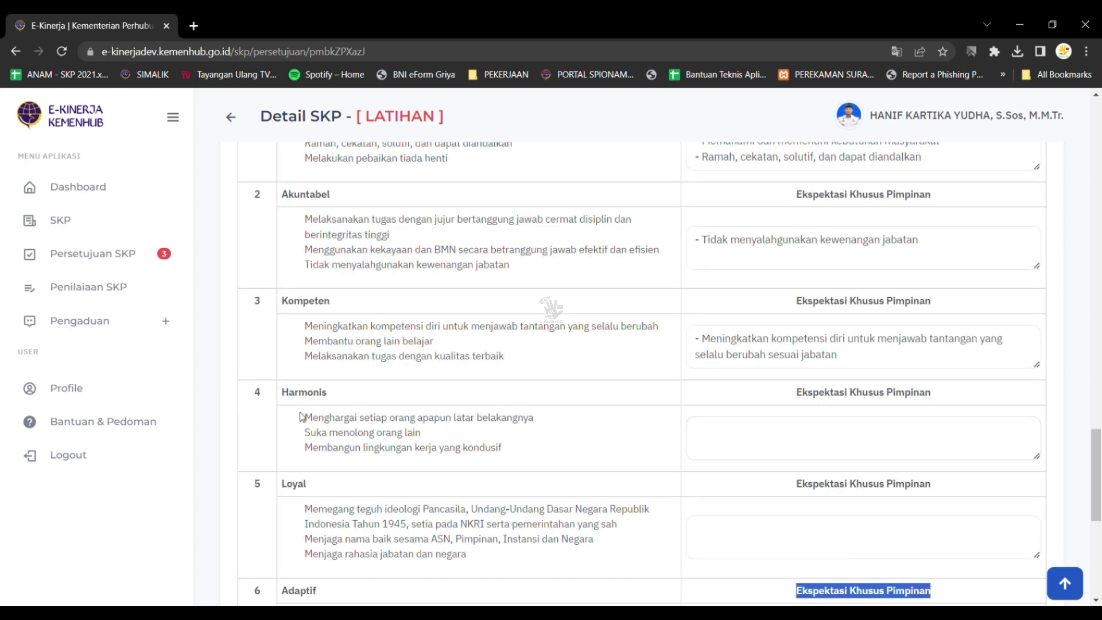
Step: Copy the Harmonis statement "Suka menolong orang lain" into its Ekspektasi Khusus Pimpinan field as a dashed line and save it
{"action": "left_click", "coordinate": [318, 421]}
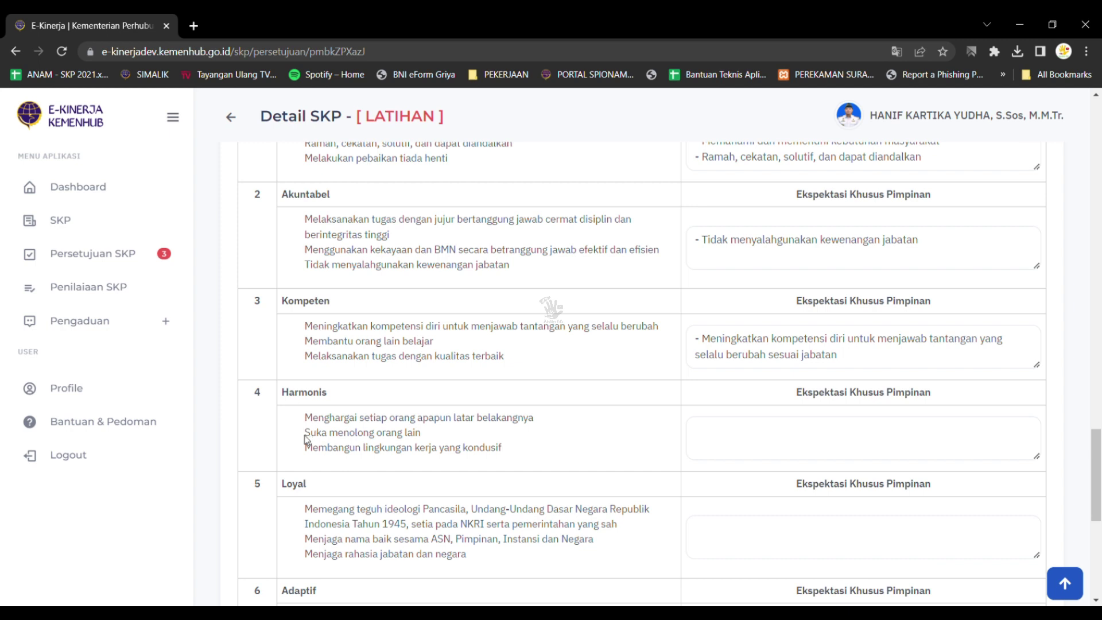
{"action": "left_click_drag", "start_coordinate": [305, 433], "coordinate": [423, 436]}
{"action": "key", "text": "ctrl+c"}
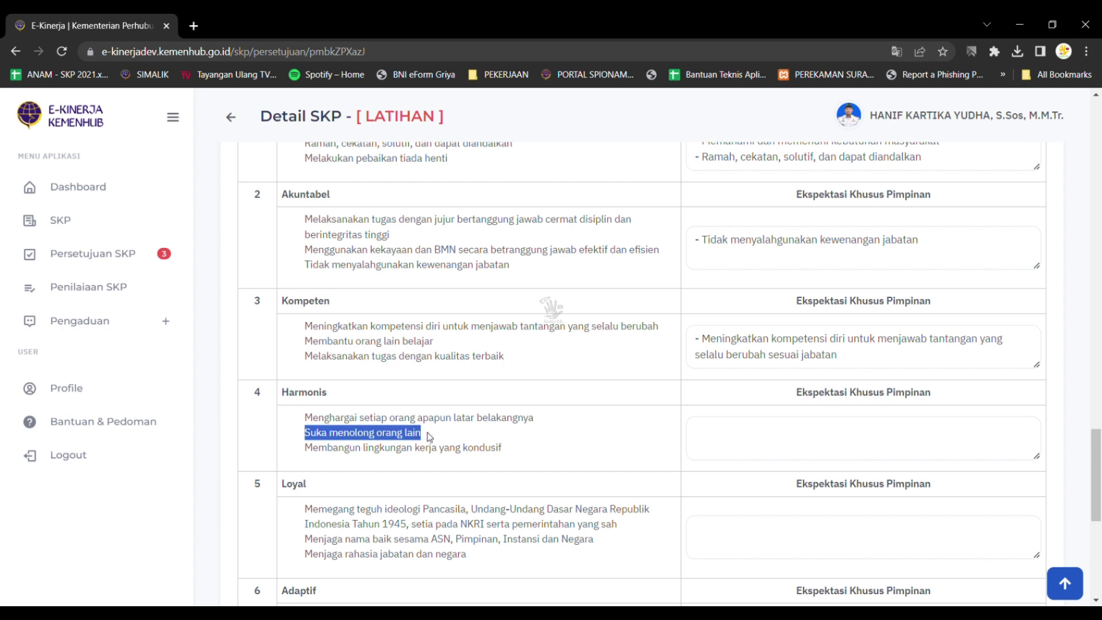
{"action": "left_click", "coordinate": [758, 466]}
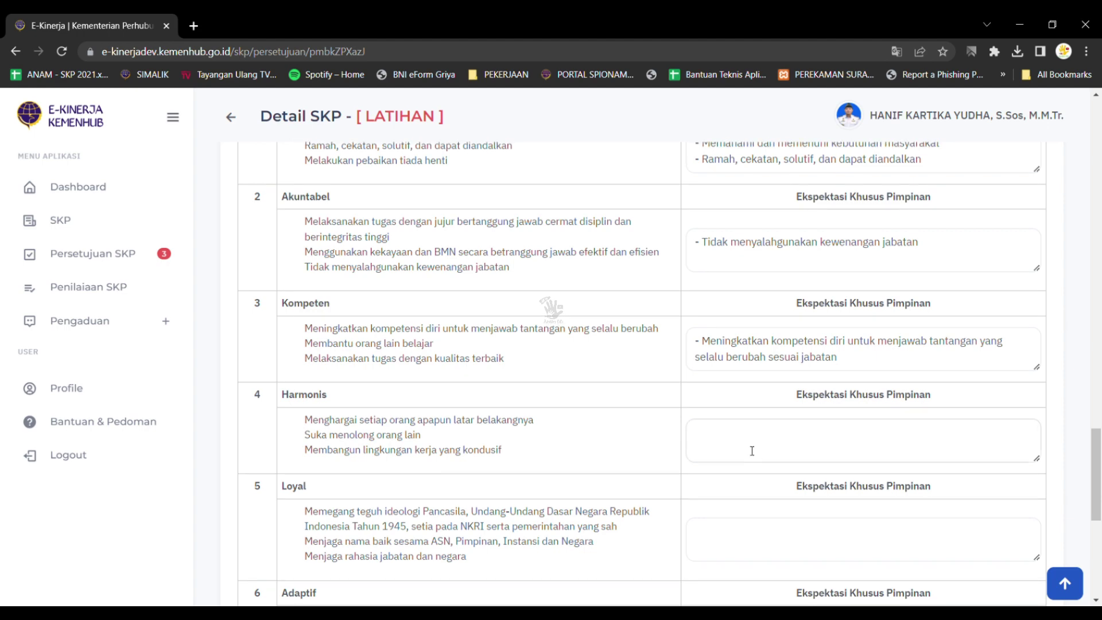
{"action": "type", "text": "-"}
{"action": "key", "text": "ctrl+v"}
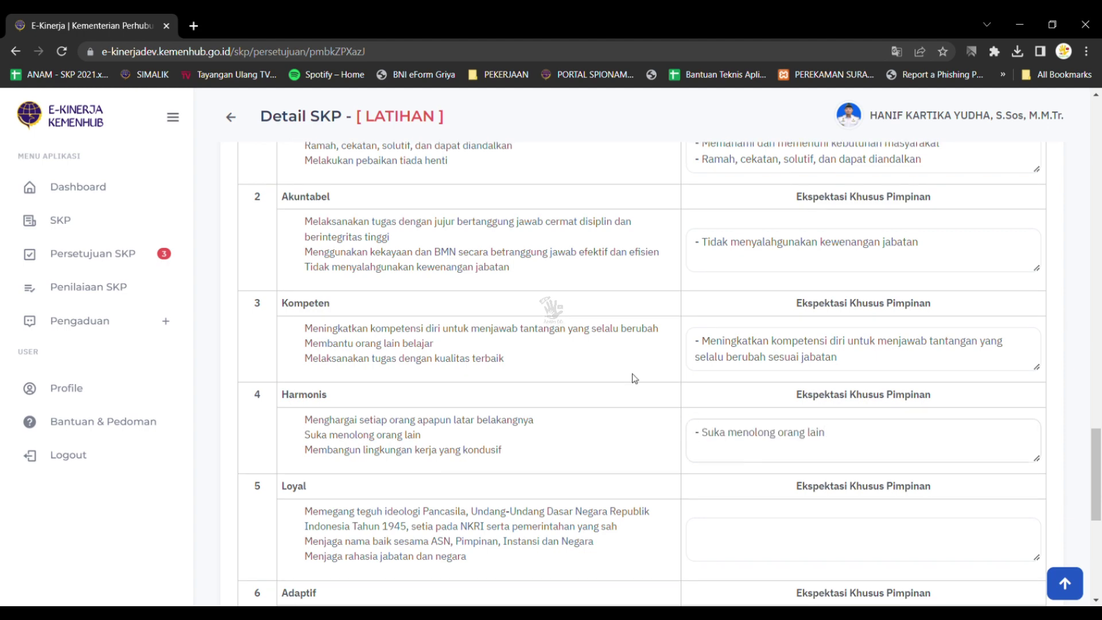
{"action": "scroll", "coordinate": [634, 379], "scroll_direction": "down", "scroll_amount": 7}
{"action": "scroll", "coordinate": [634, 376], "scroll_direction": "up", "scroll_amount": 4}
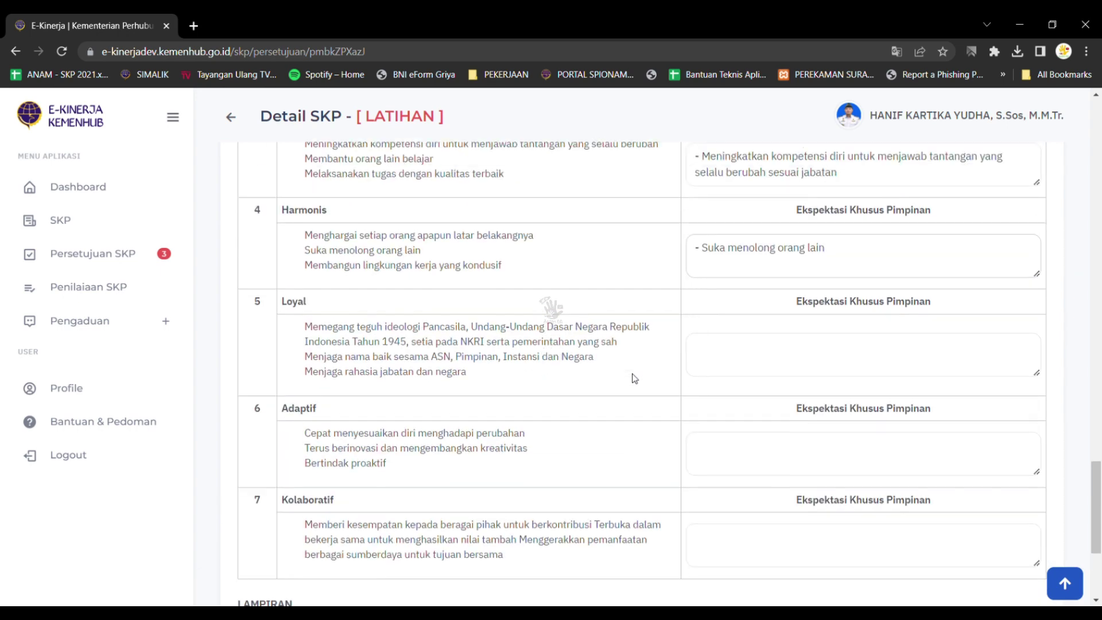
{"action": "left_click", "coordinate": [292, 308]}
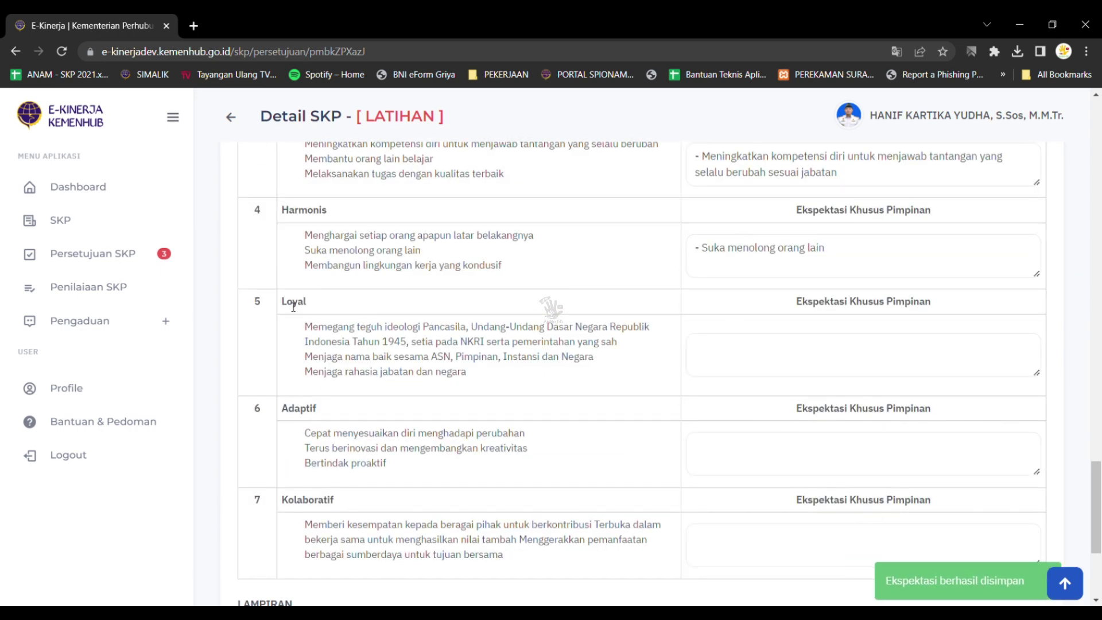
Step: Copy the Loyal statement "Menjaga rahasia jabatan dan negara" into its Ekspektasi Khusus Pimpinan field as a dashed line and save it
{"action": "double_click", "coordinate": [293, 307]}
{"action": "triple_click", "coordinate": [359, 374]}
{"action": "key", "text": "ctrl+c"}
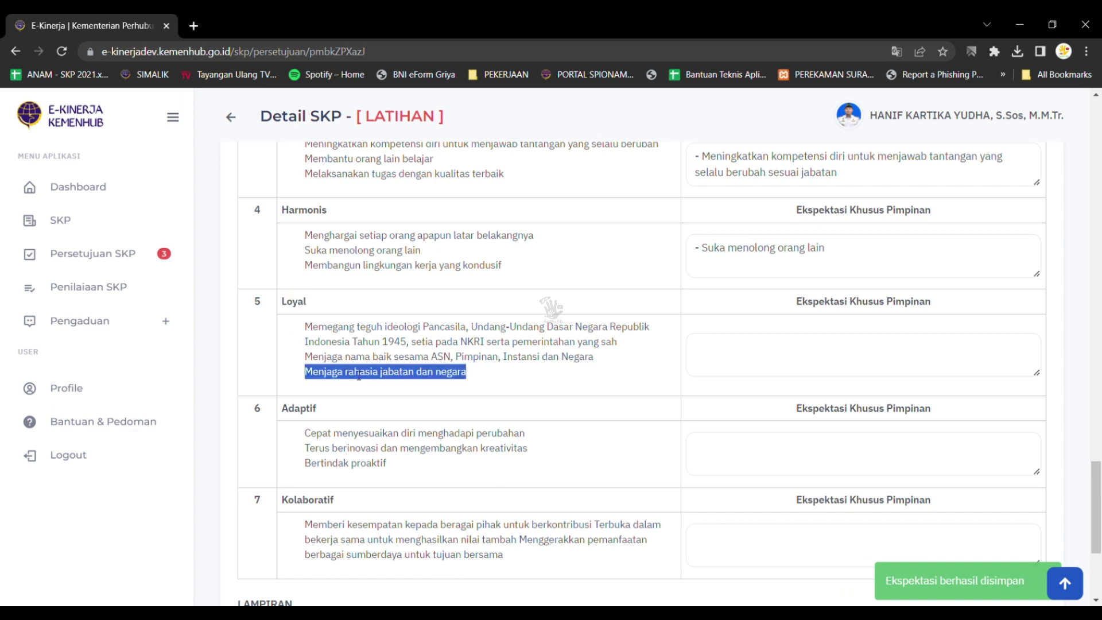
{"action": "left_click", "coordinate": [719, 372]}
{"action": "type", "text": "-"}
{"action": "key", "text": "ctrl+v"}
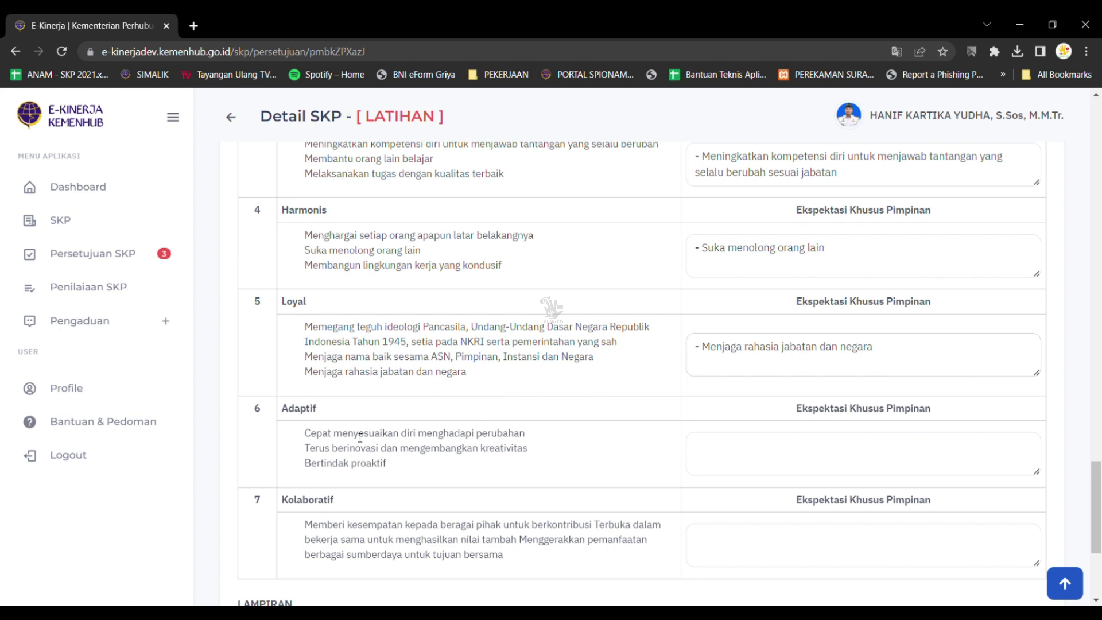
{"action": "left_click", "coordinate": [313, 415]}
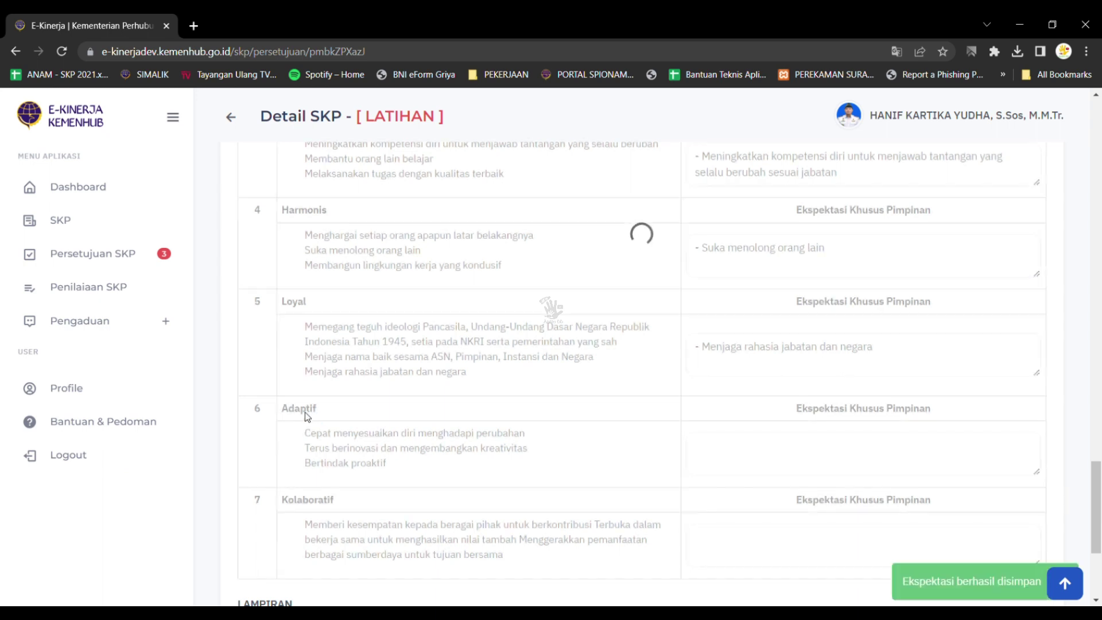
Step: Copy the Adaptif statement "Cepat menyesuaikan diri menghadapi perubahan" into its Ekspektasi Khusus Pimpinan field as a dashed line
{"action": "double_click", "coordinate": [307, 413]}
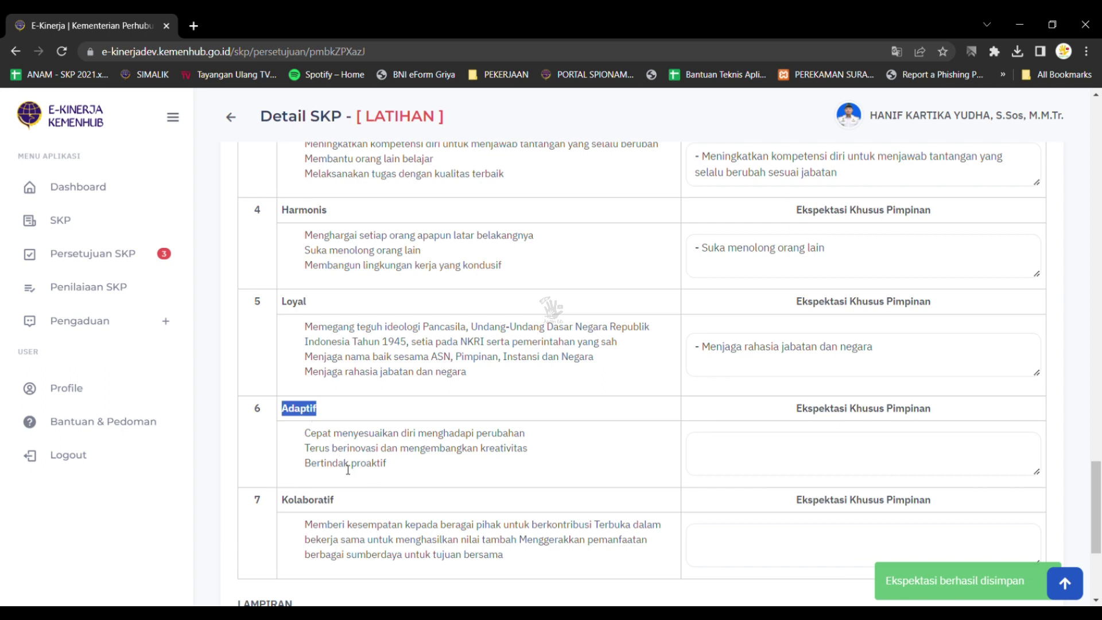
{"action": "triple_click", "coordinate": [320, 439]}
{"action": "key", "text": "ctrl+c"}
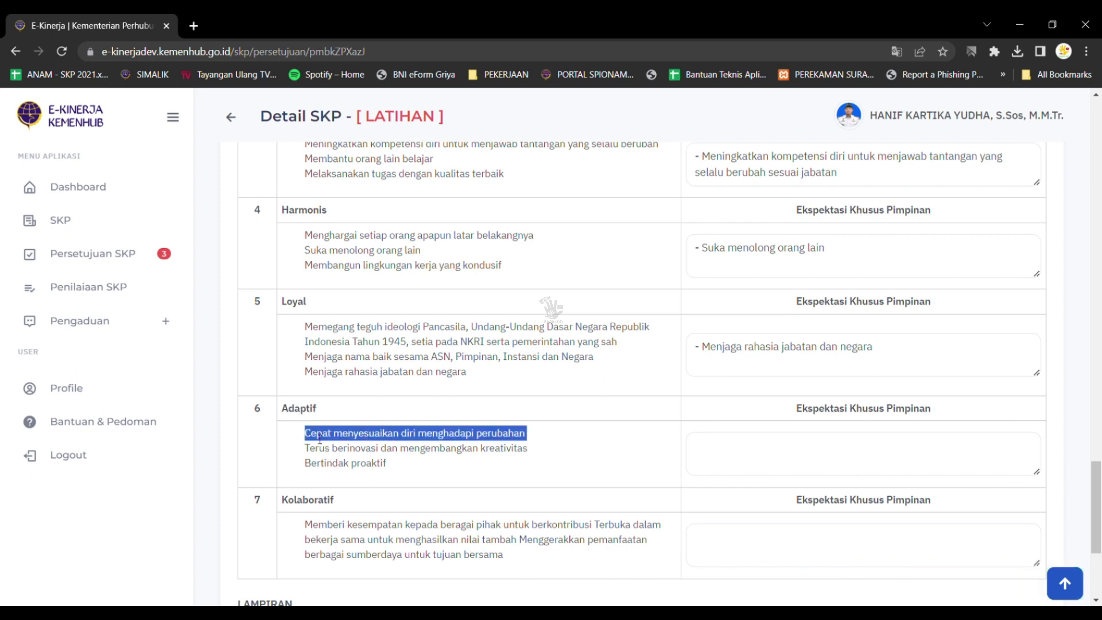
{"action": "left_click", "coordinate": [786, 458]}
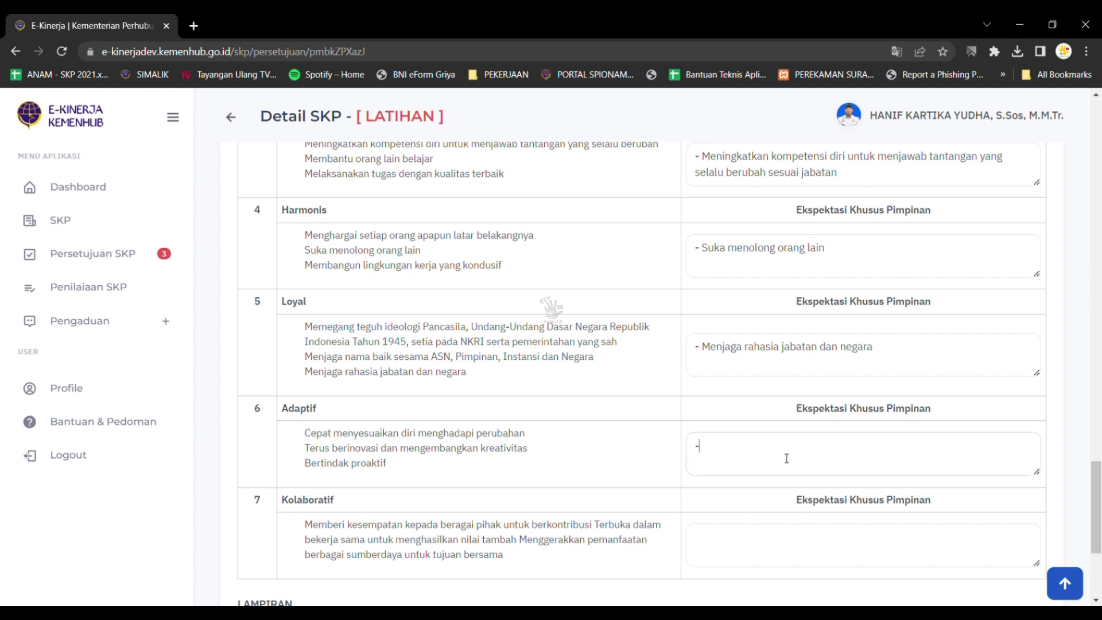
{"action": "type", "text": "-"}
{"action": "key", "text": "ctrl+v"}
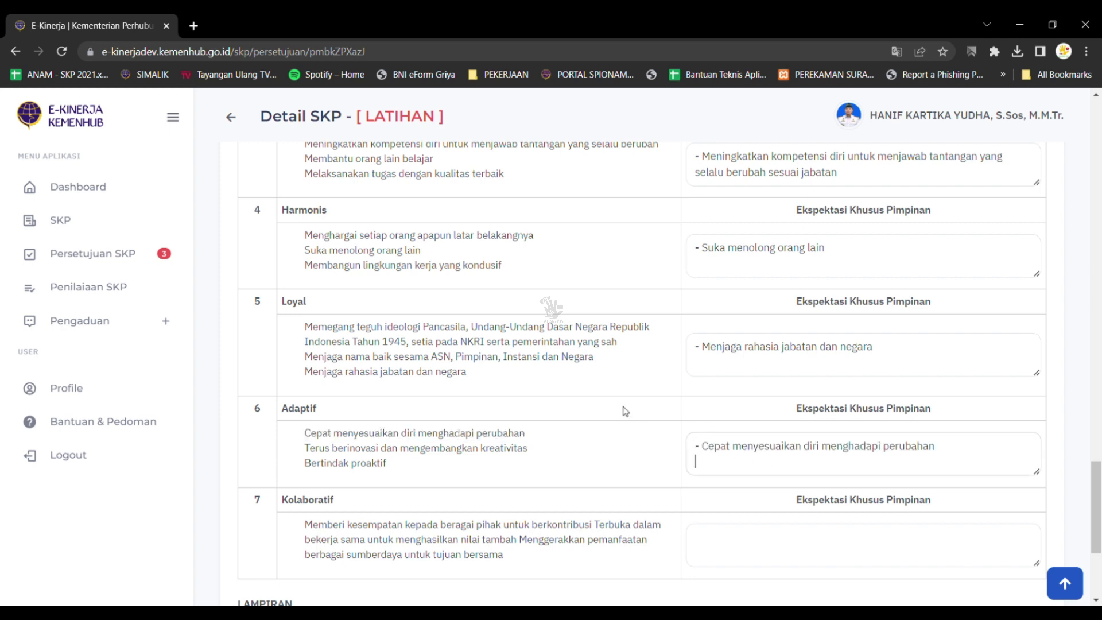
{"action": "scroll", "coordinate": [625, 411], "scroll_direction": "down", "scroll_amount": 3}
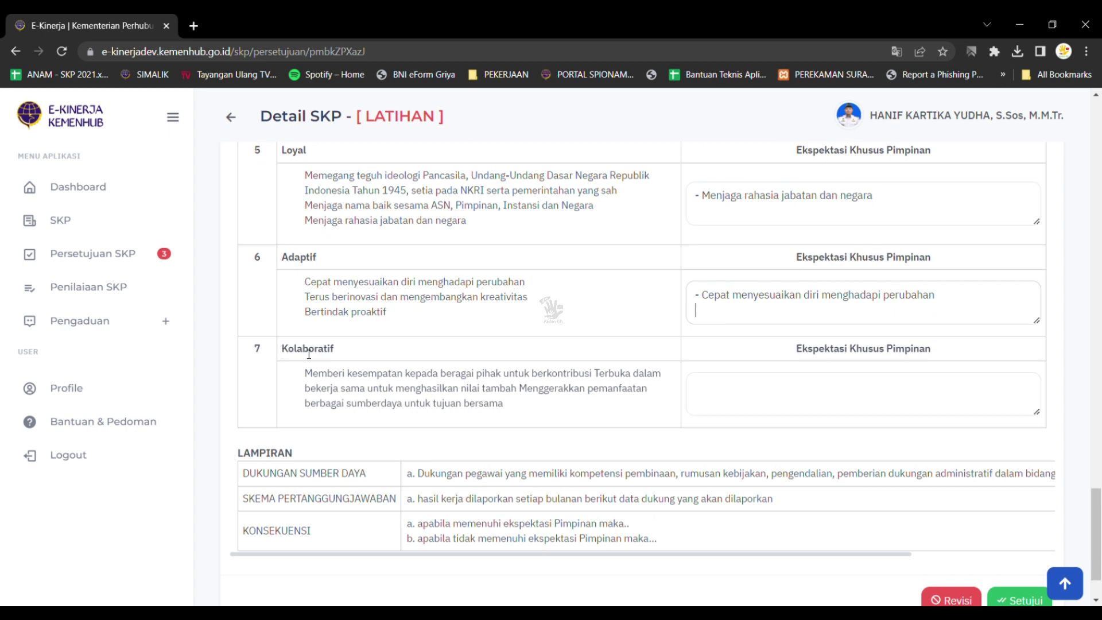
Step: Save the Adaptif expectation and enter "Bekerja sama untuk menghasilkan nilai tambah" as a dashed line in the Kolaboratif Ekspektasi Khusus Pimpinan field
{"action": "left_click", "coordinate": [304, 352]}
{"action": "double_click", "coordinate": [308, 352]}
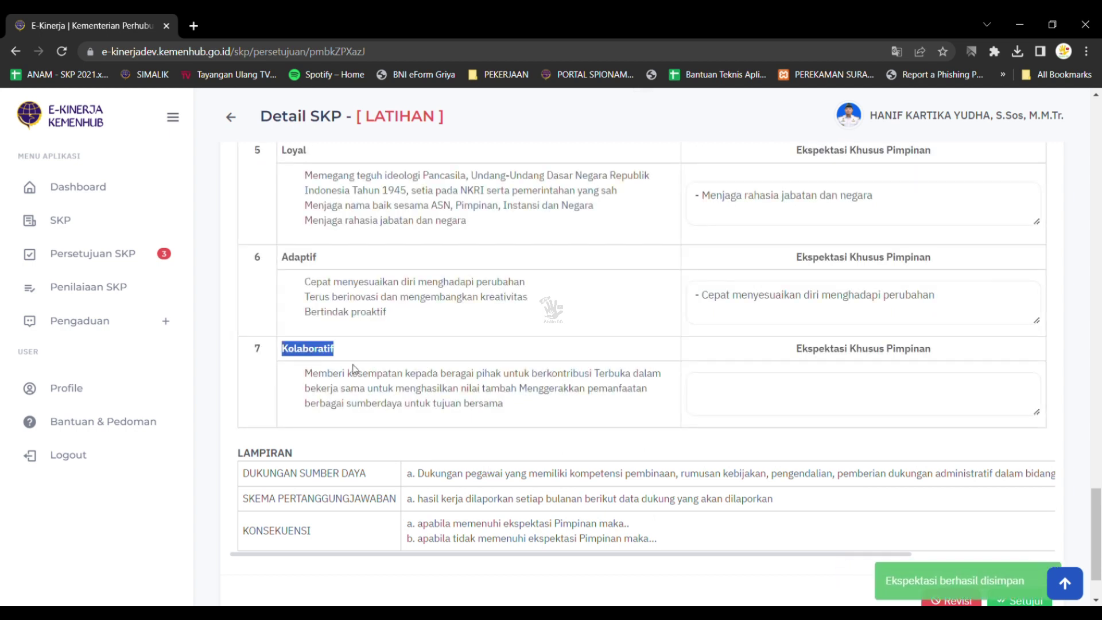
{"action": "triple_click", "coordinate": [361, 391]}
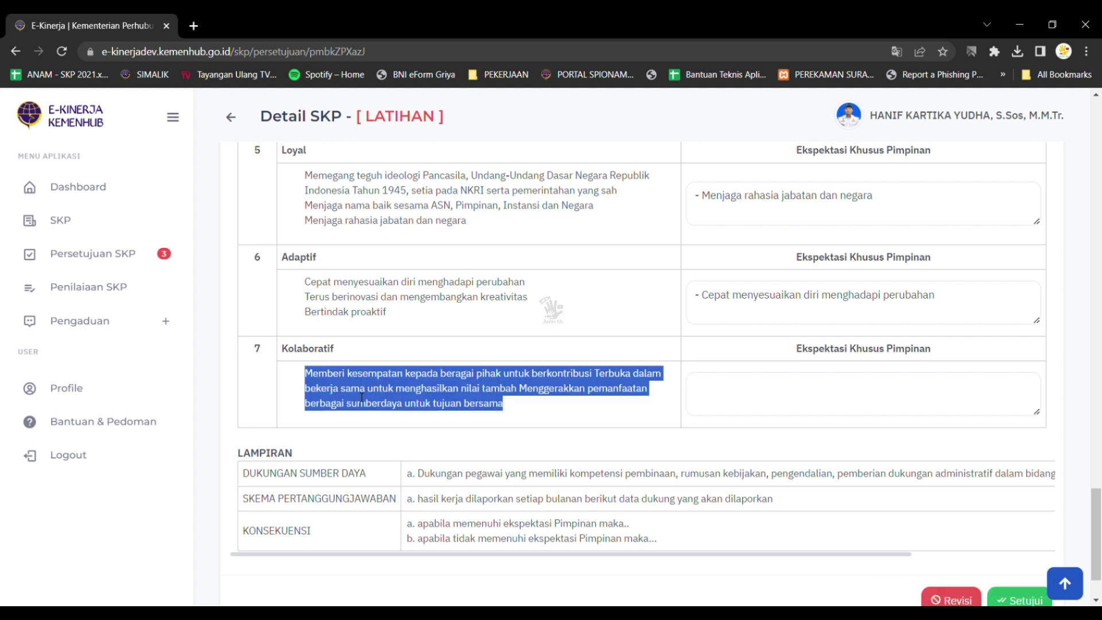
{"action": "double_click", "coordinate": [361, 394]}
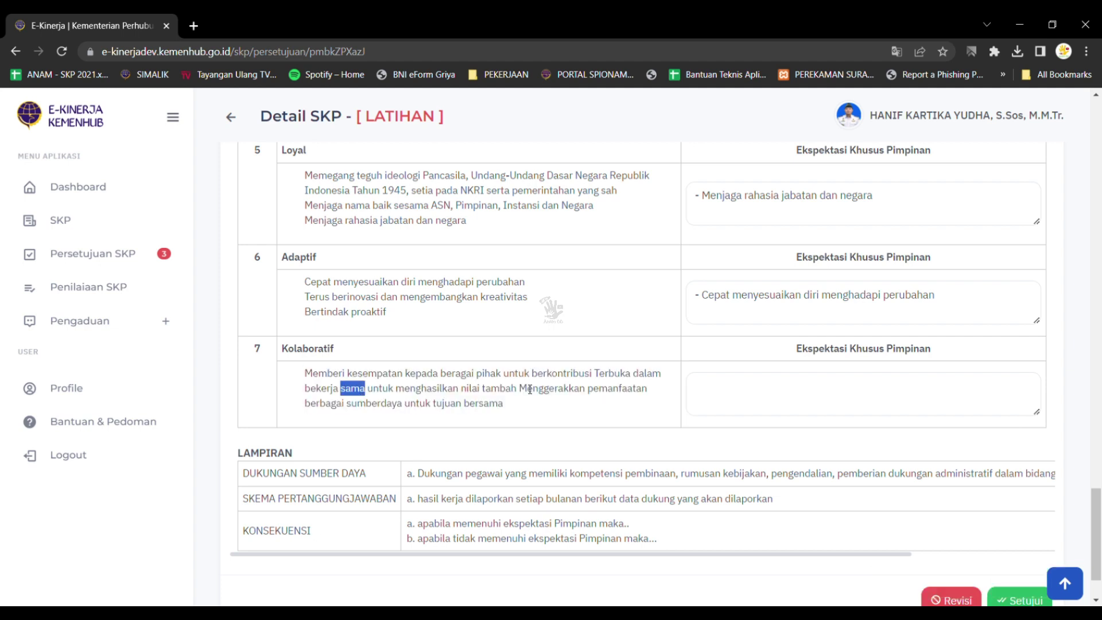
{"action": "left_click_drag", "start_coordinate": [516, 389], "coordinate": [299, 392]}
{"action": "key", "text": "ctrl+c"}
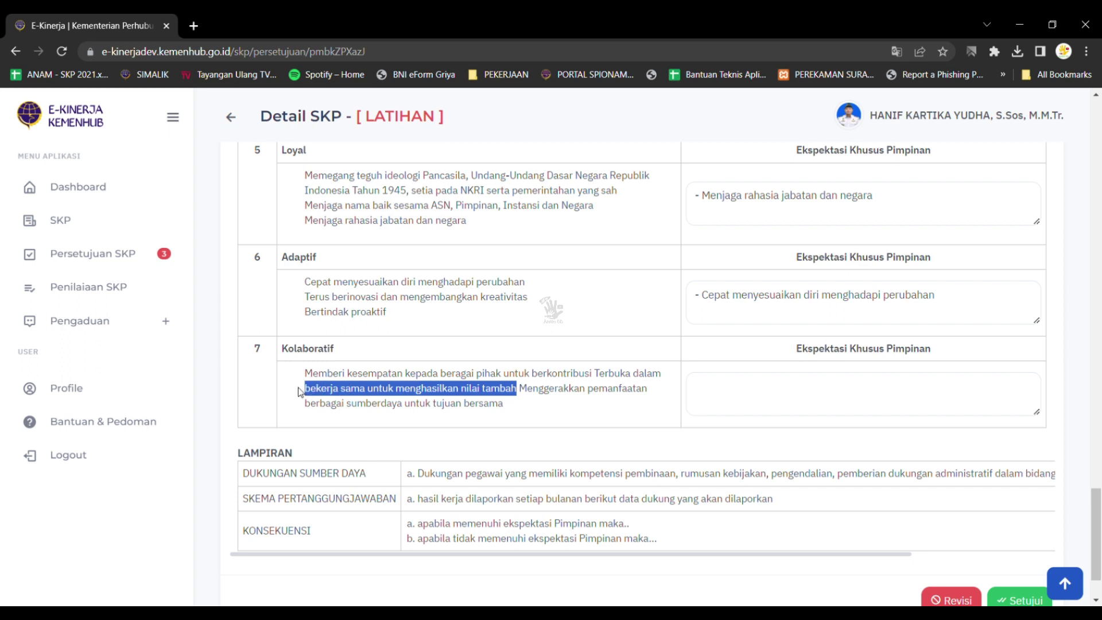
{"action": "left_click", "coordinate": [784, 397]}
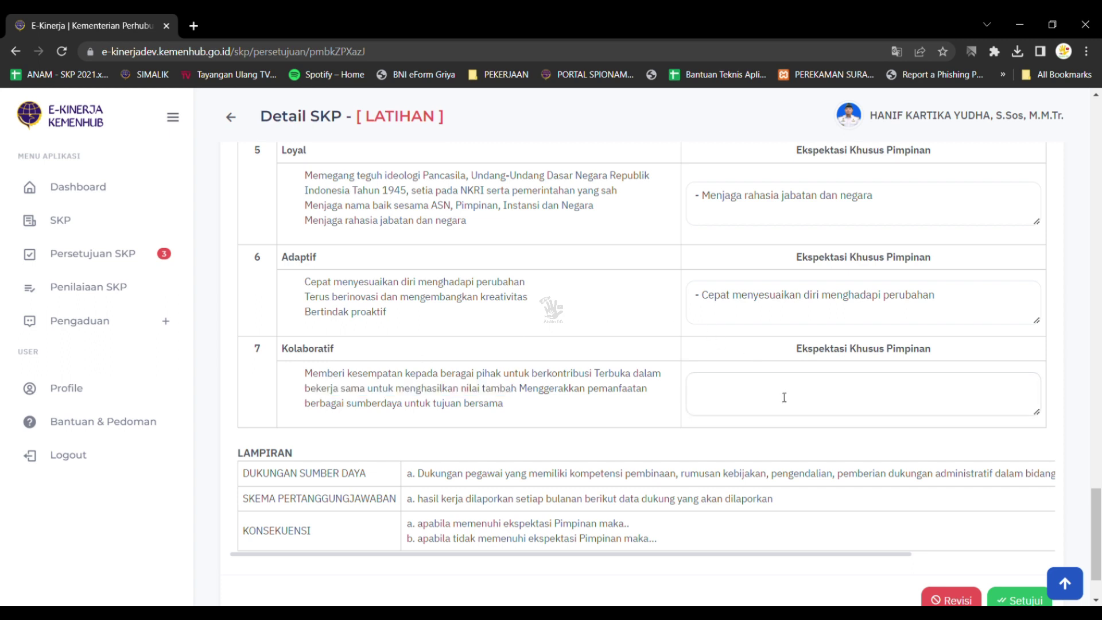
{"action": "key", "text": "ctrl+v"}
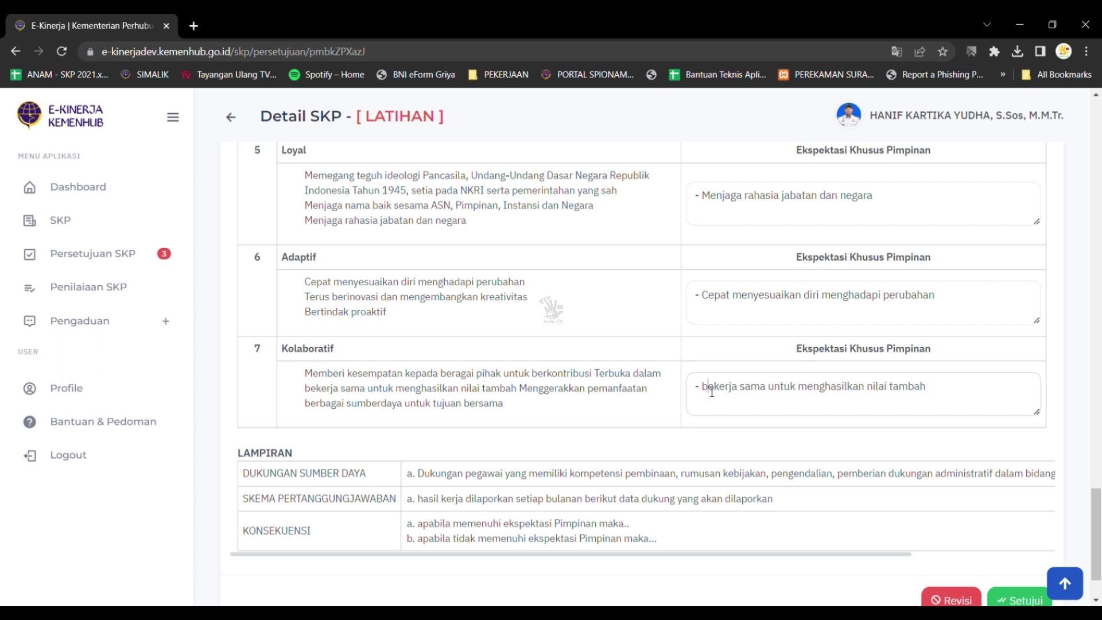
{"action": "key", "text": "BackSpace"}
{"action": "type", "text": "B"}
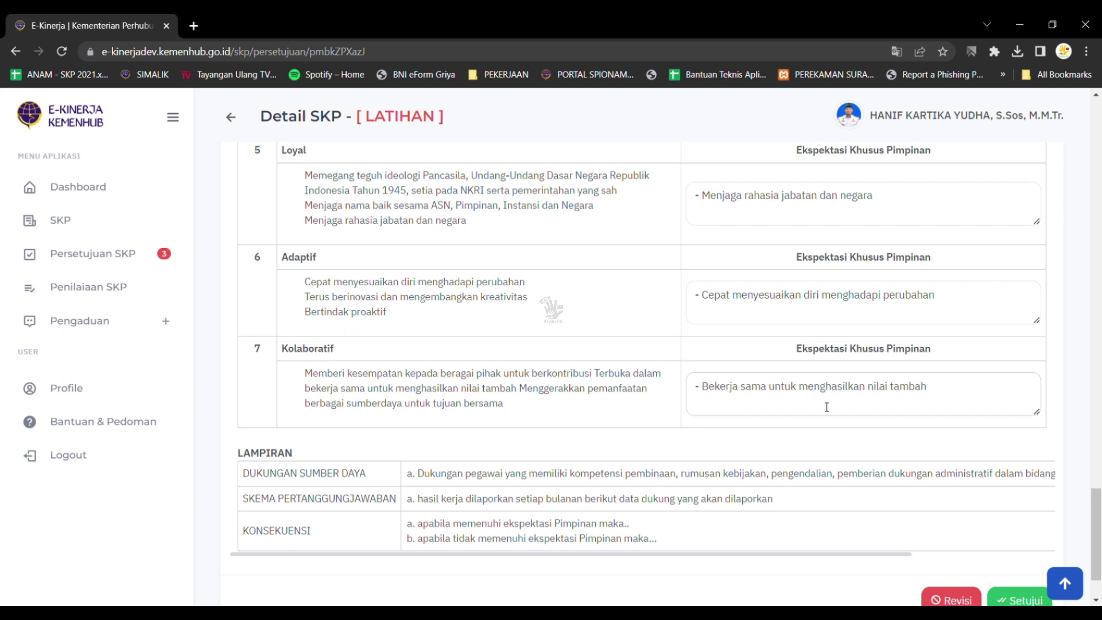
{"action": "scroll", "coordinate": [841, 403], "scroll_direction": "down", "scroll_amount": 2}
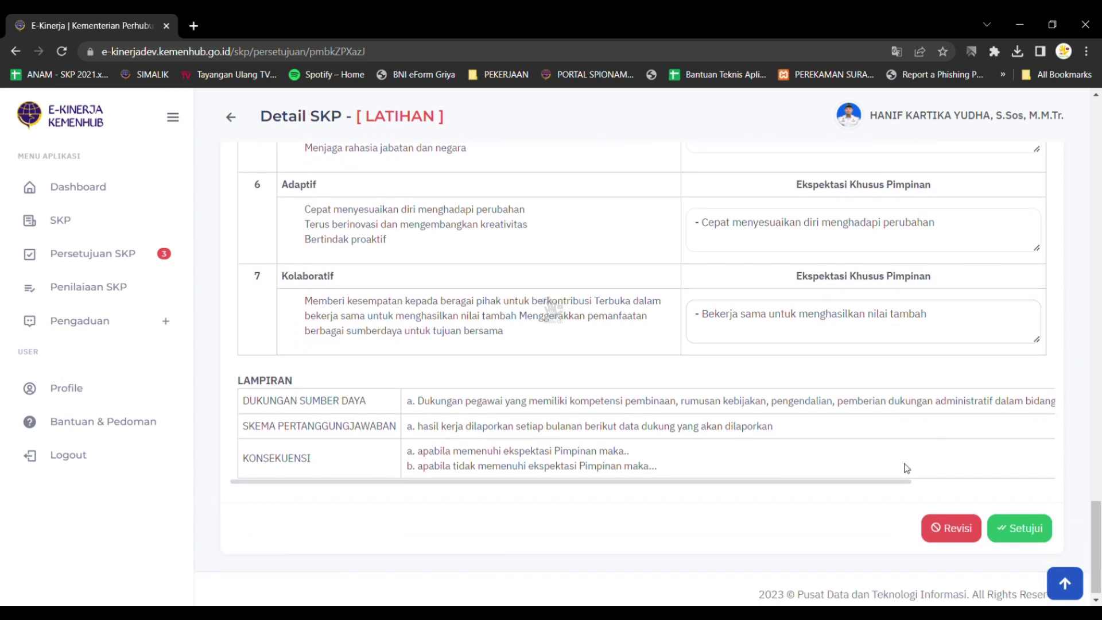
{"action": "scroll", "coordinate": [699, 438], "scroll_direction": "down", "scroll_amount": 1}
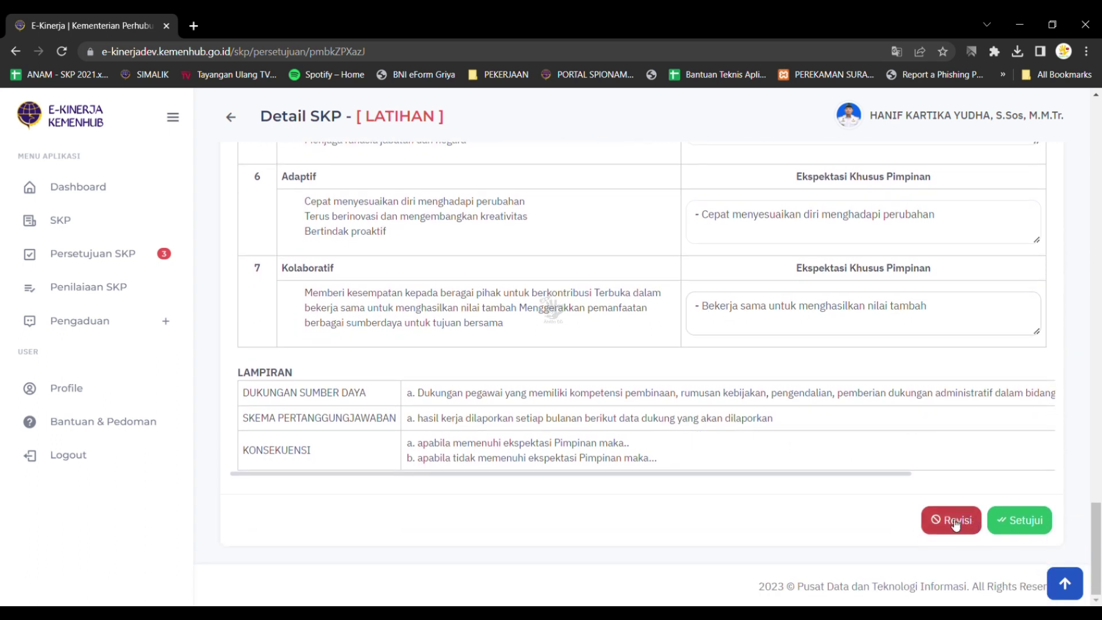
{"action": "left_click", "coordinate": [953, 522]}
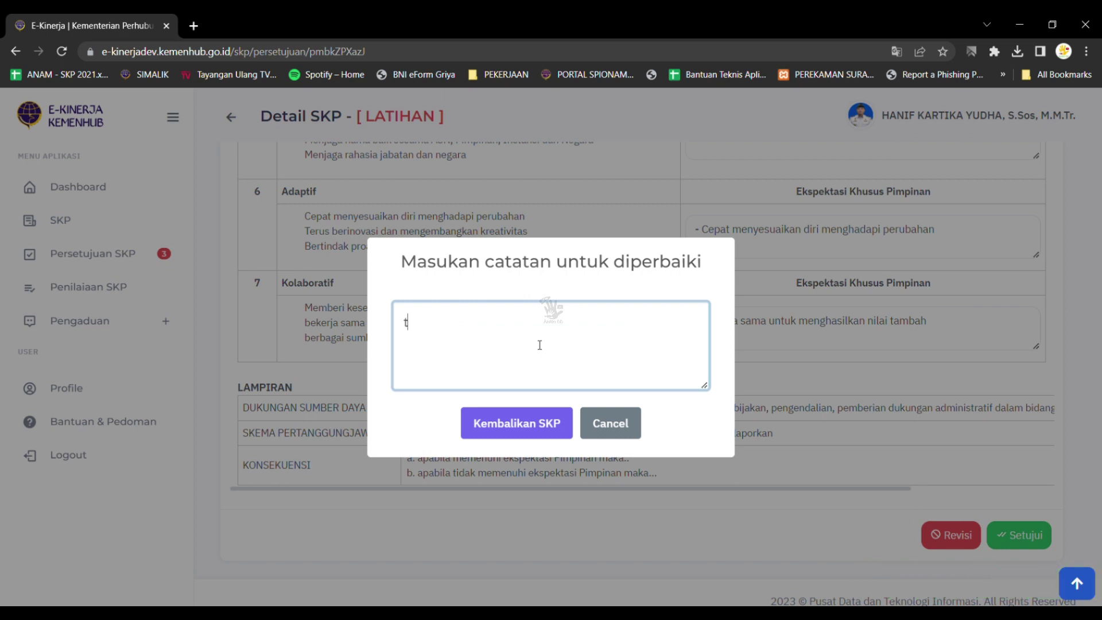
{"action": "type", "text": "ambahkabn sumbe"}
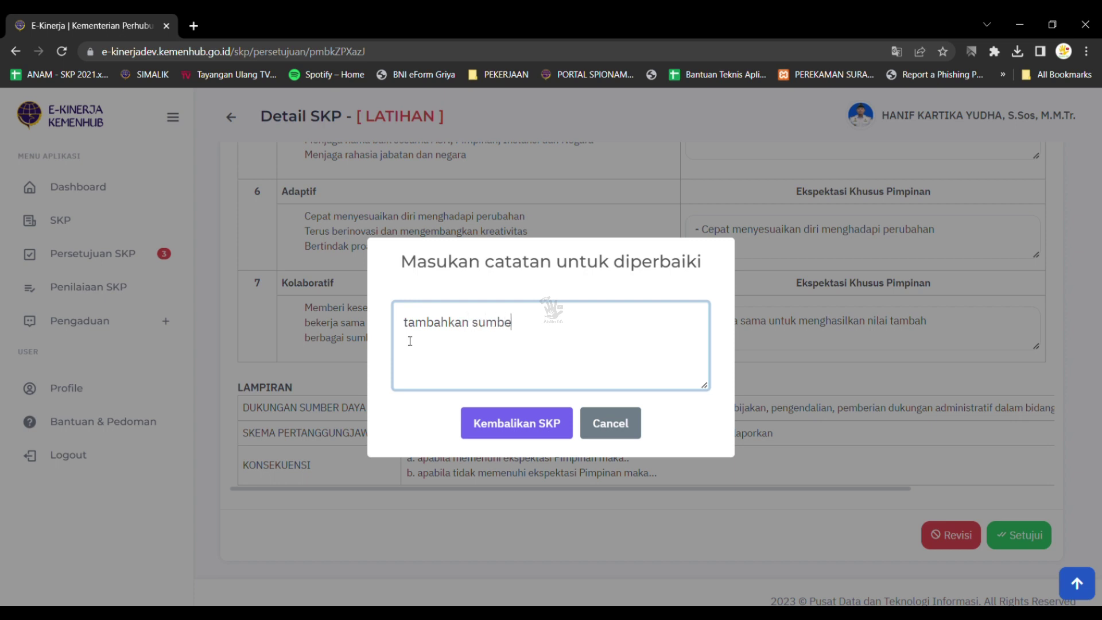
{"action": "type", "text": "r daya"}
{"action": "left_click", "coordinate": [608, 425]}
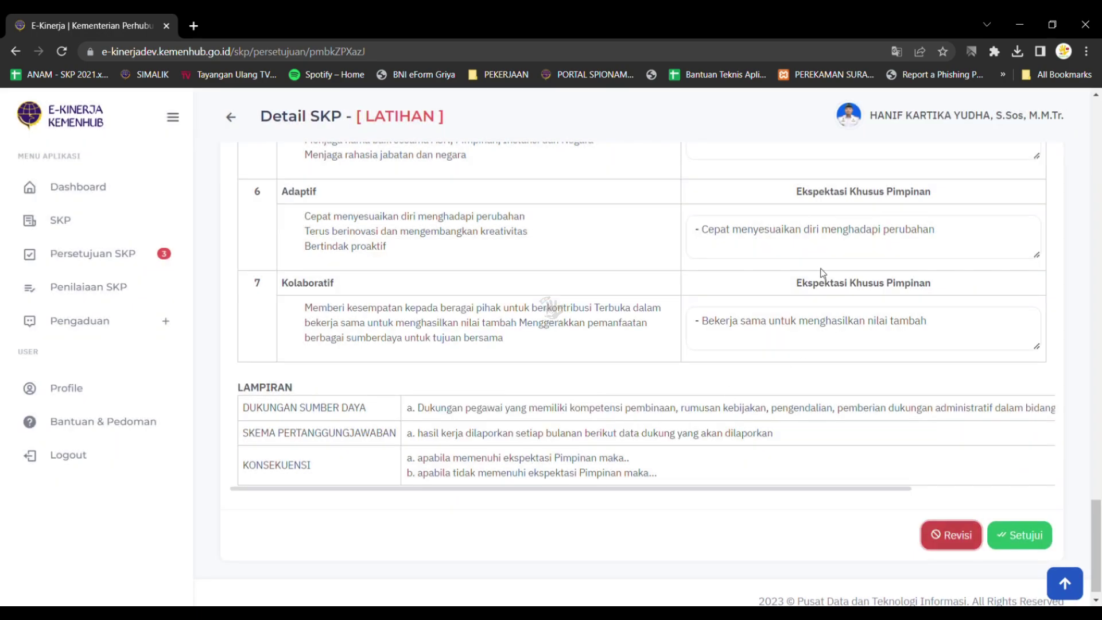
Step: Review the whole SKP, from its submission status and employee details down to the leader expectations for each work behaviour
{"action": "scroll", "coordinate": [814, 271], "scroll_direction": "up", "scroll_amount": 4}
{"action": "scroll", "coordinate": [813, 271], "scroll_direction": "up", "scroll_amount": 20}
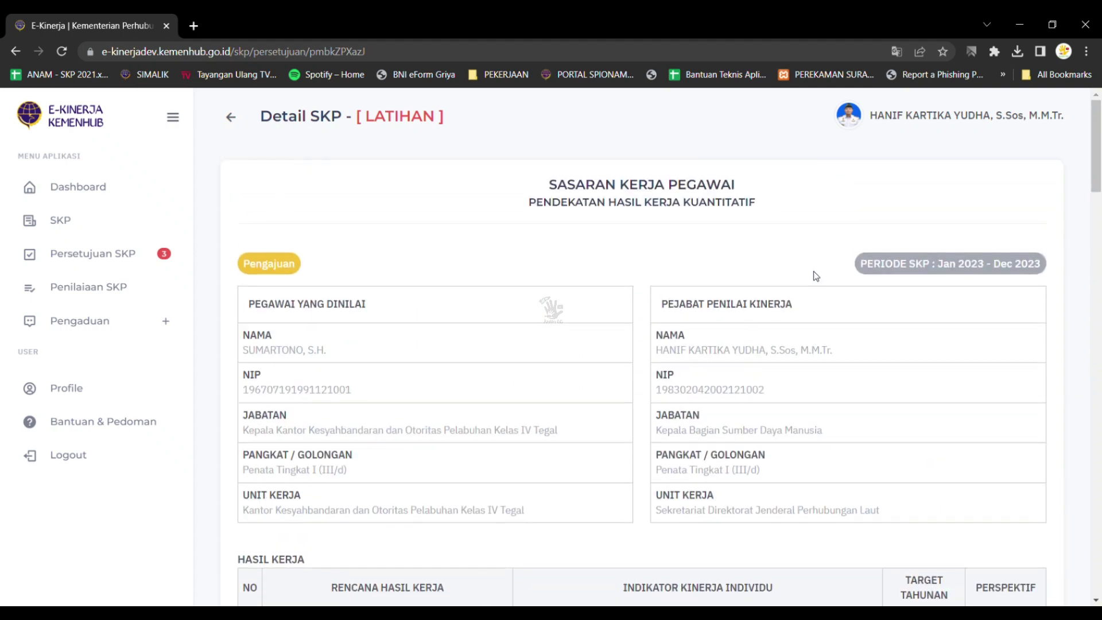
{"action": "left_click_drag", "start_coordinate": [610, 182], "coordinate": [612, 181]}
{"action": "triple_click", "coordinate": [611, 182]}
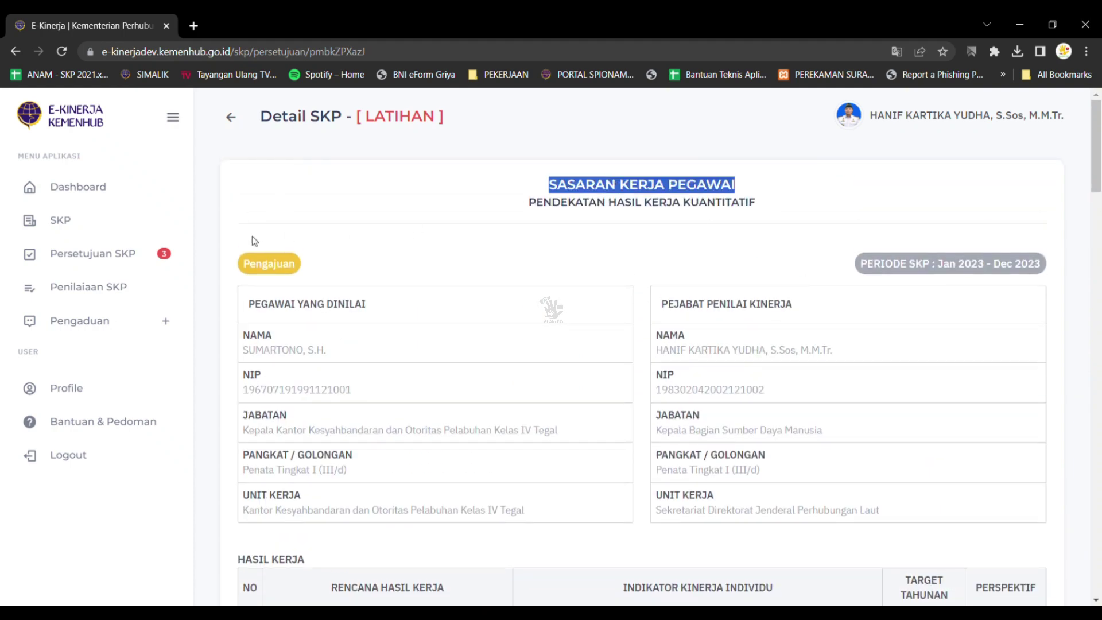
{"action": "double_click", "coordinate": [255, 267]}
{"action": "scroll", "coordinate": [867, 275], "scroll_direction": "down", "scroll_amount": 20}
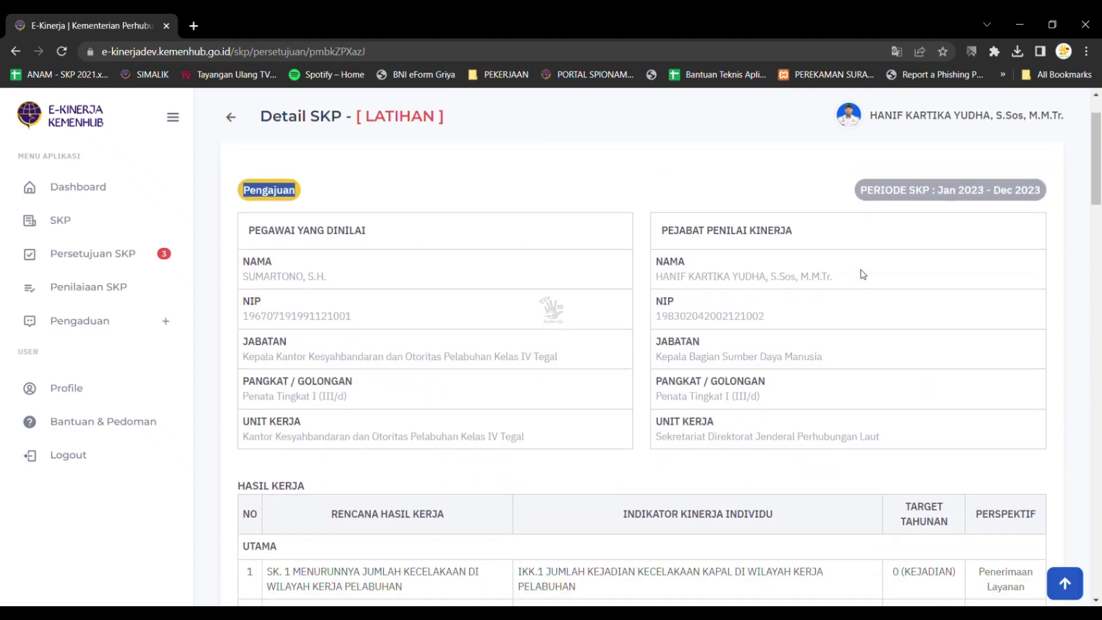
{"action": "scroll", "coordinate": [863, 260], "scroll_direction": "down", "scroll_amount": 20}
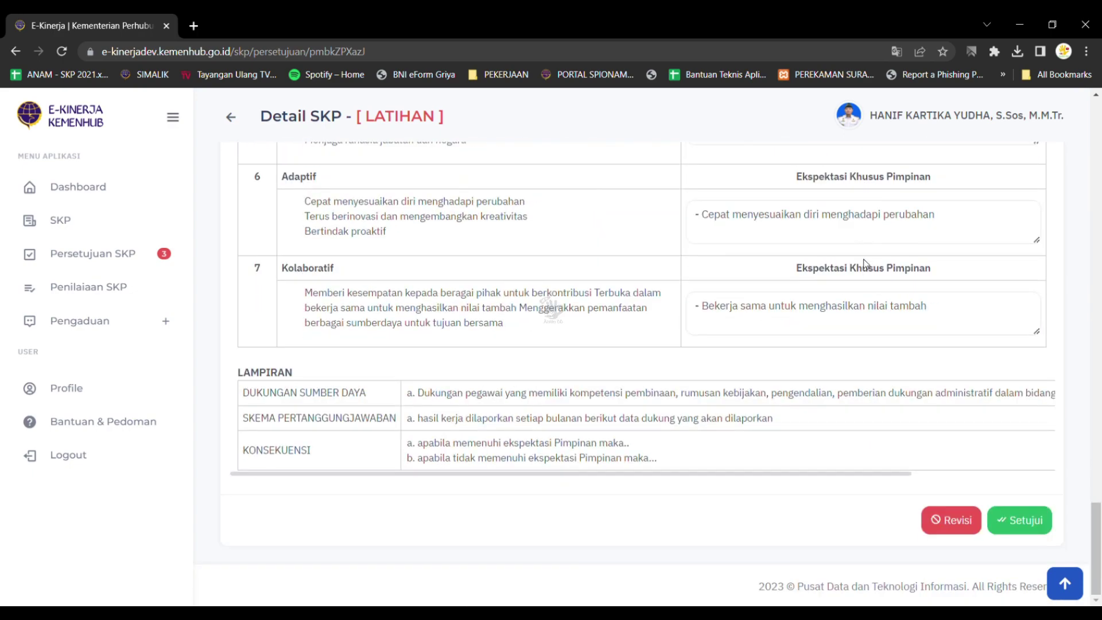
{"action": "left_click", "coordinate": [840, 318]}
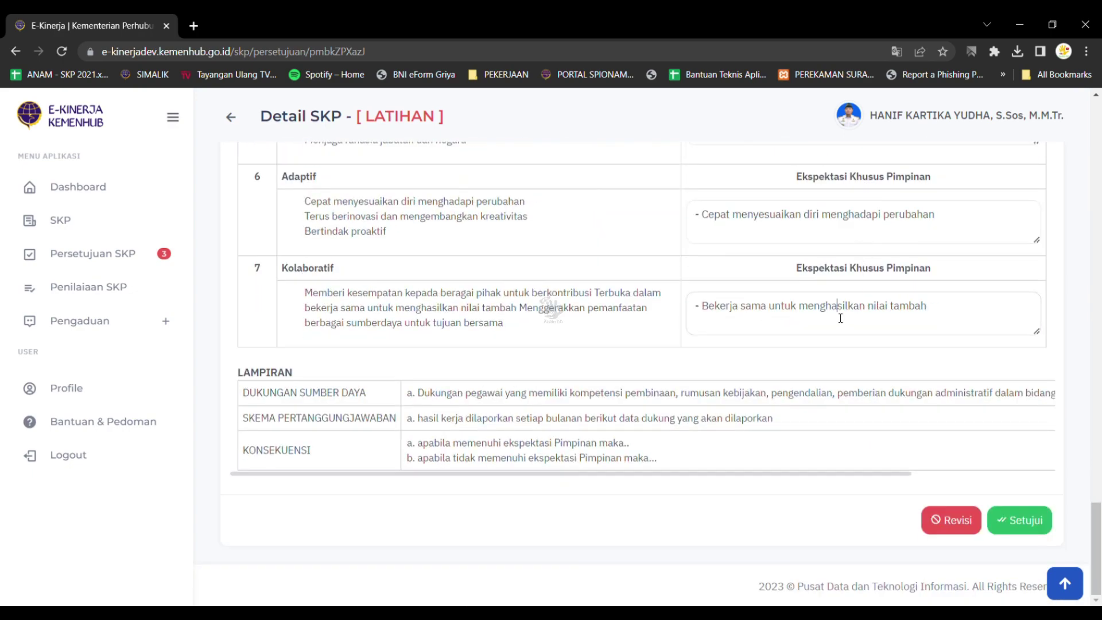
{"action": "left_click", "coordinate": [799, 233]}
{"action": "scroll", "coordinate": [800, 230], "scroll_direction": "up", "scroll_amount": 1}
{"action": "scroll", "coordinate": [814, 345], "scroll_direction": "up", "scroll_amount": 10}
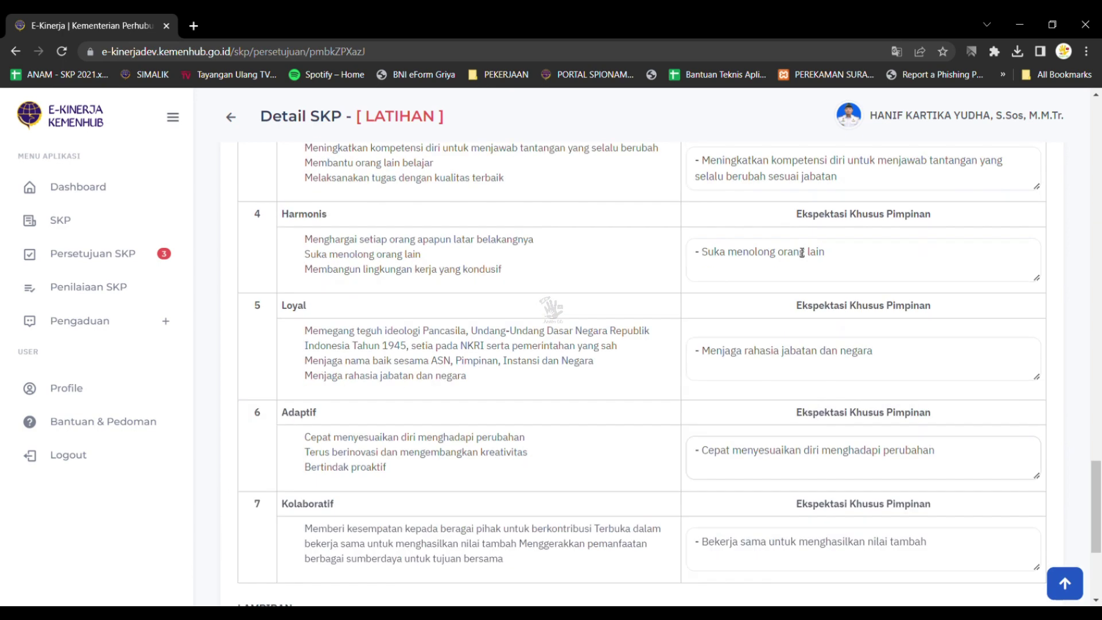
{"action": "scroll", "coordinate": [814, 379], "scroll_direction": "down", "scroll_amount": 10}
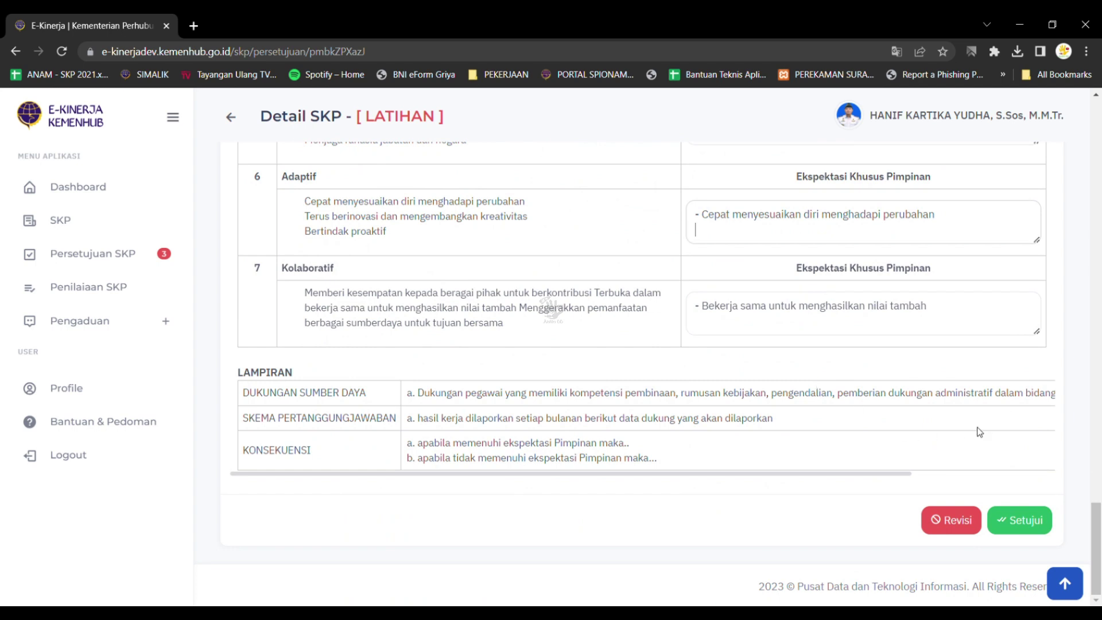
Step: Approve the employee's SKP for the period 01 Jan 2023 - 31 Dec 2023, confirm the approval and return to the approval list
{"action": "left_click", "coordinate": [1025, 532]}
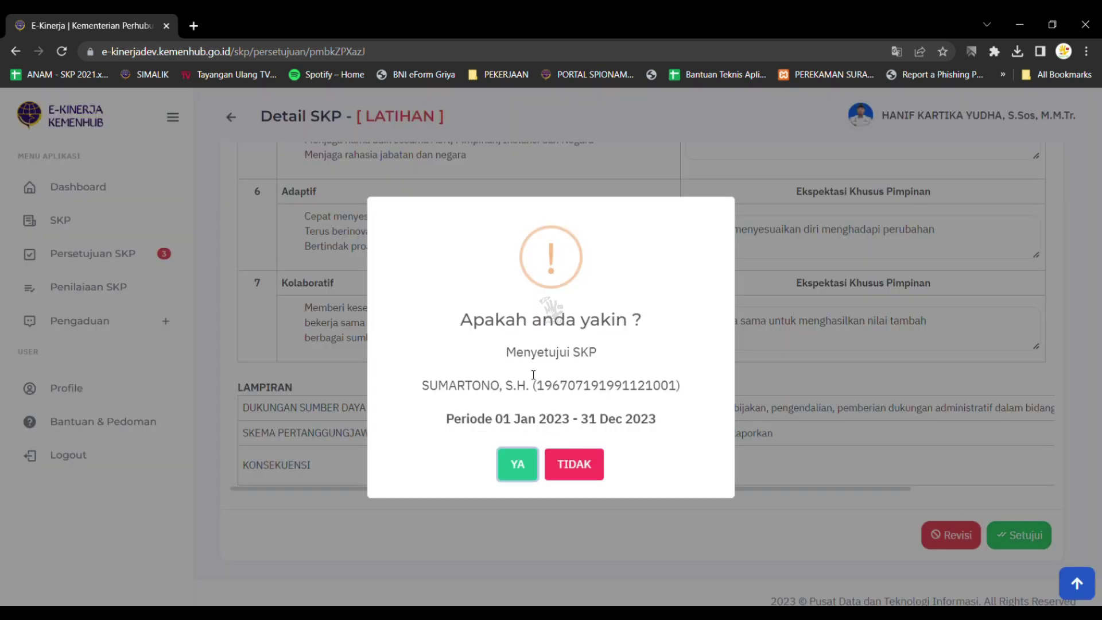
{"action": "left_click_drag", "start_coordinate": [474, 327], "coordinate": [580, 365]}
{"action": "left_click", "coordinate": [580, 365]}
{"action": "left_click_drag", "start_coordinate": [430, 385], "coordinate": [657, 419]}
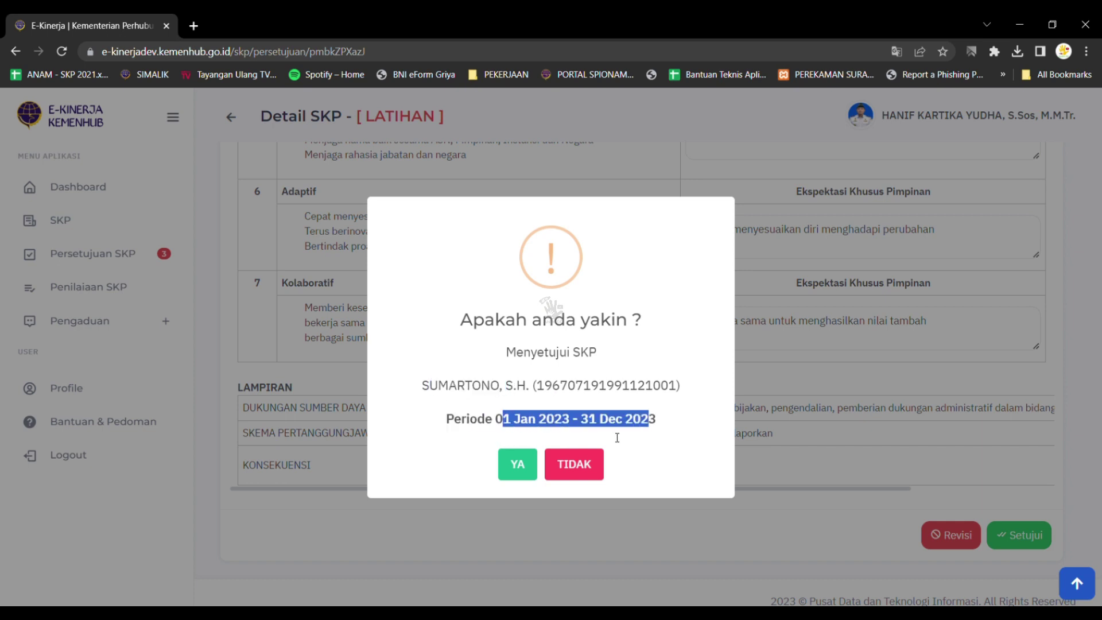
{"action": "left_click", "coordinate": [514, 465]}
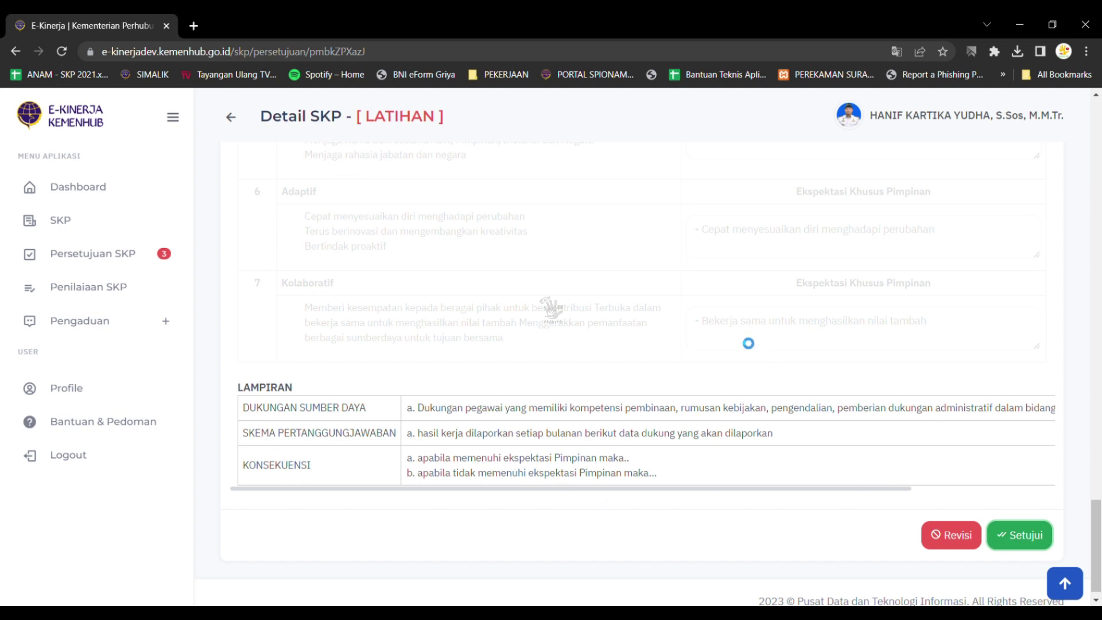
{"action": "scroll", "coordinate": [742, 345], "scroll_direction": "up", "scroll_amount": 1}
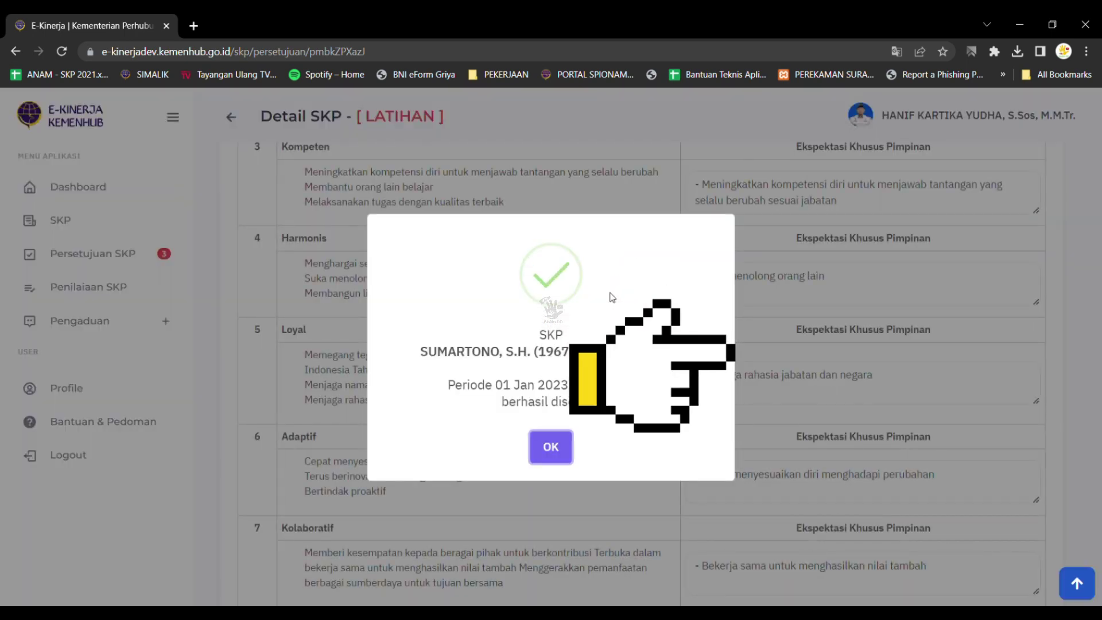
{"action": "triple_click", "coordinate": [520, 402]}
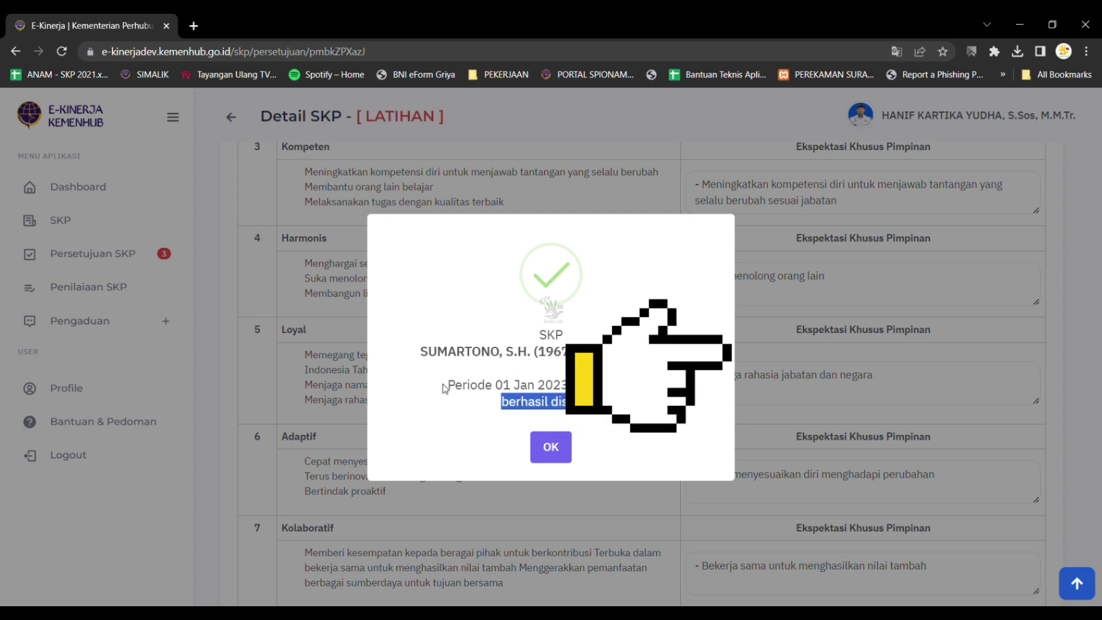
{"action": "left_click_drag", "start_coordinate": [453, 385], "coordinate": [432, 394]}
{"action": "left_click", "coordinate": [550, 446]}
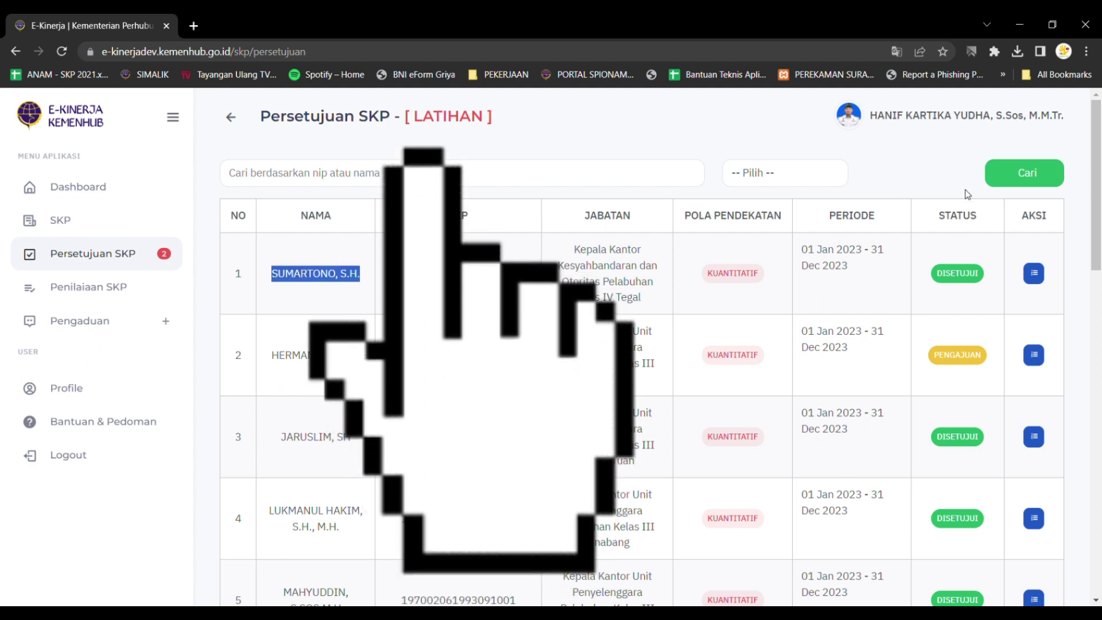
Step: Copy the NIP of the first employee in the approval list and log out of the supervisor's account
{"action": "double_click", "coordinate": [957, 215]}
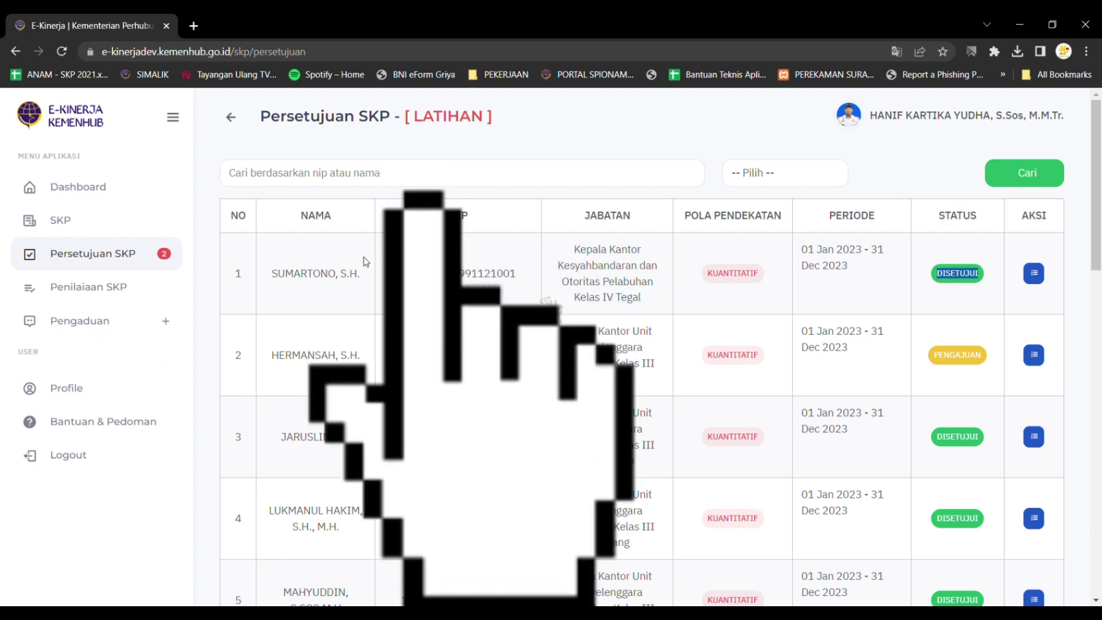
{"action": "double_click", "coordinate": [488, 273]}
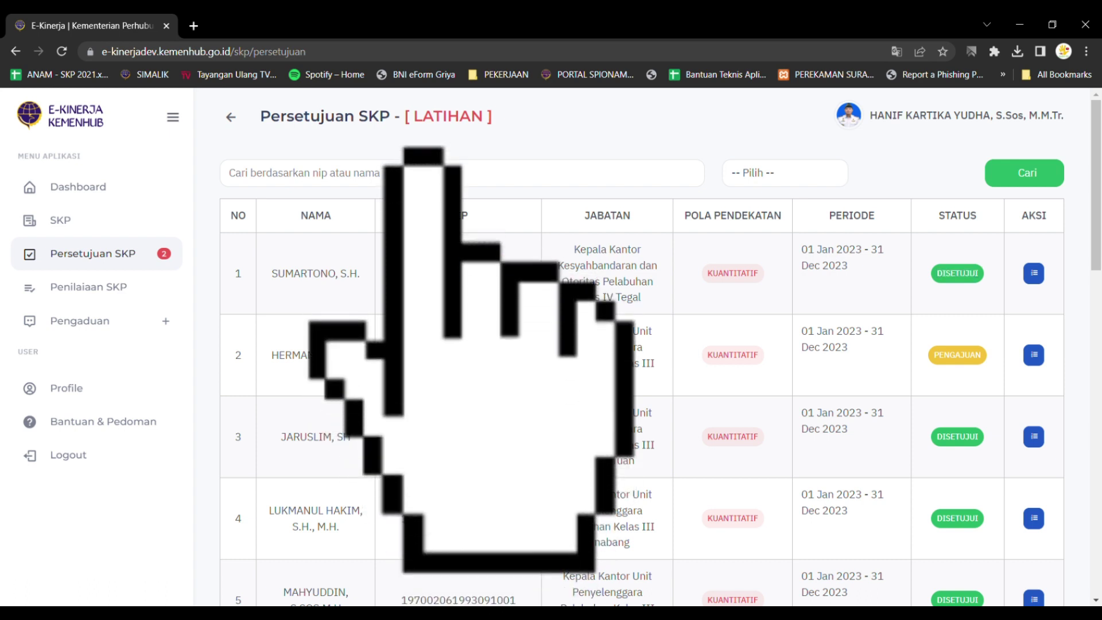
{"action": "left_click", "coordinate": [930, 117]}
{"action": "left_click", "coordinate": [893, 253]}
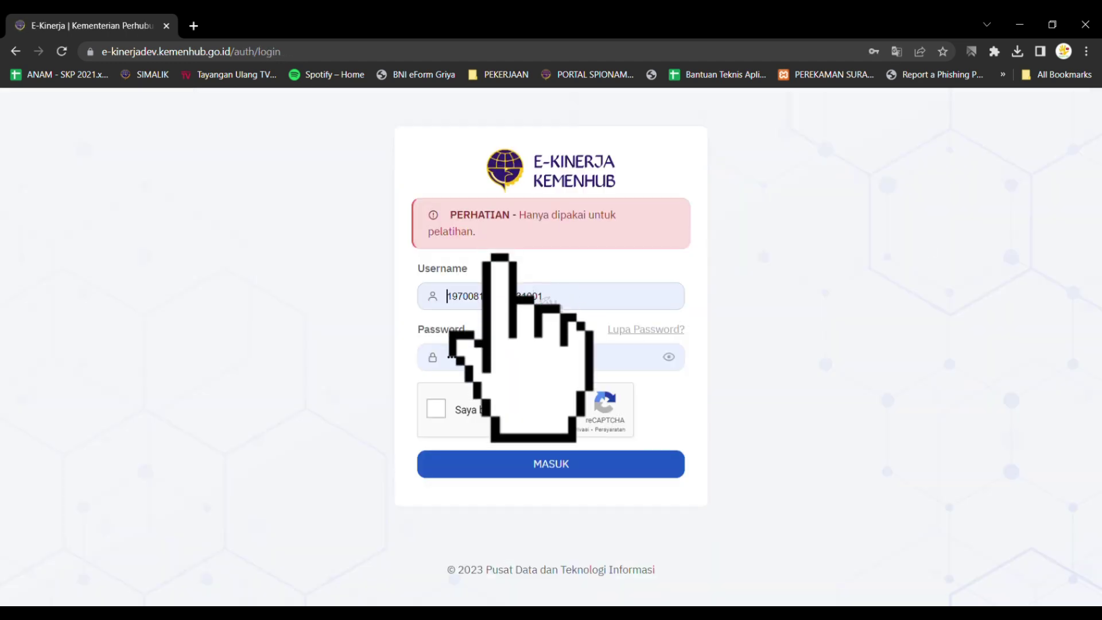
Step: Log in as the subordinate with the employee's NIP as username and the account password, completing the reCAPTCHA check
{"action": "key", "text": "ctrl+v"}
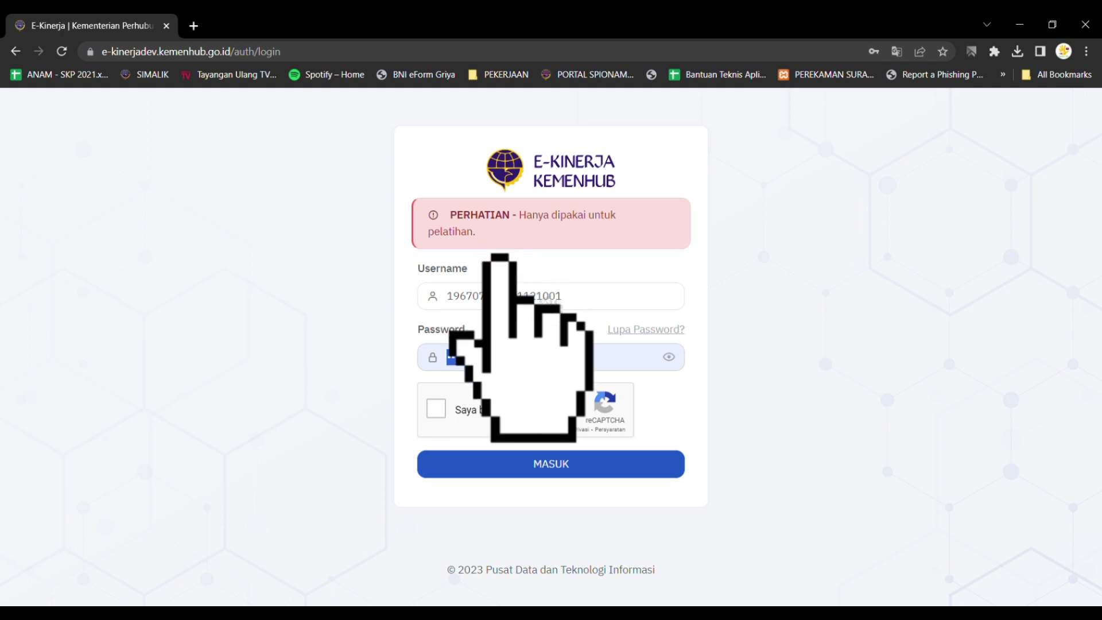
{"action": "key", "text": "ctrl+v"}
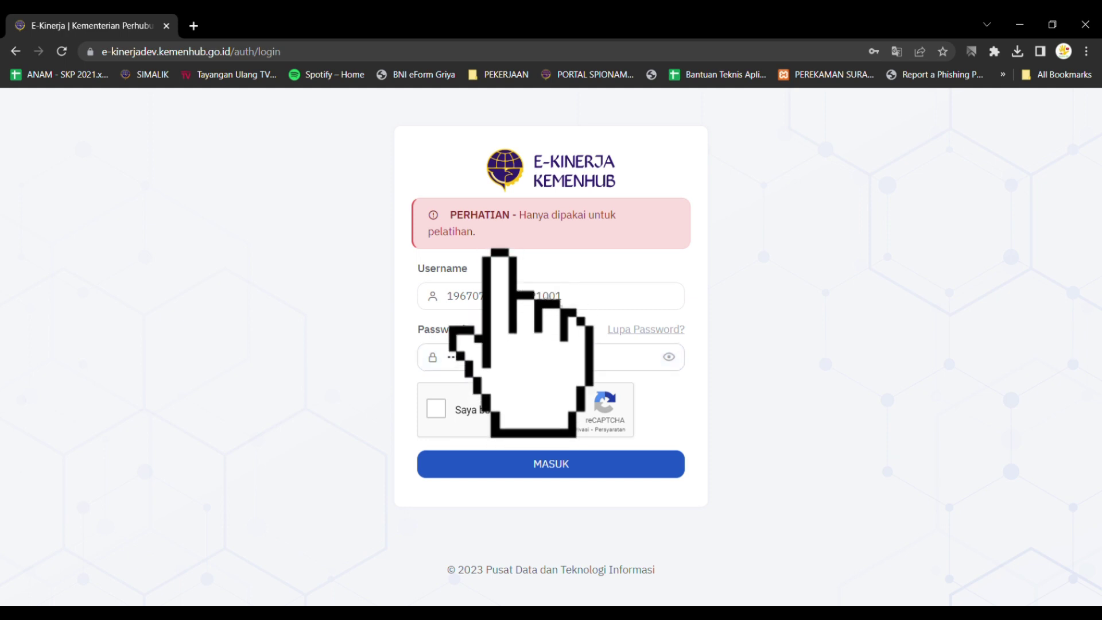
{"action": "key", "text": "ctrl+v"}
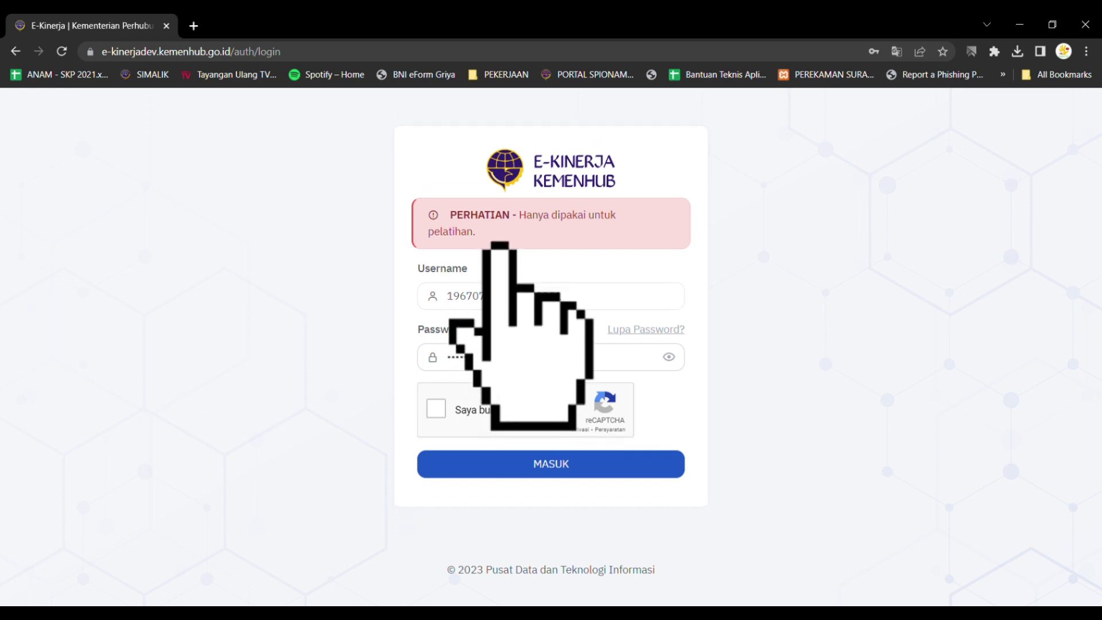
{"action": "key", "text": "Tab"}
{"action": "left_click", "coordinate": [435, 408]}
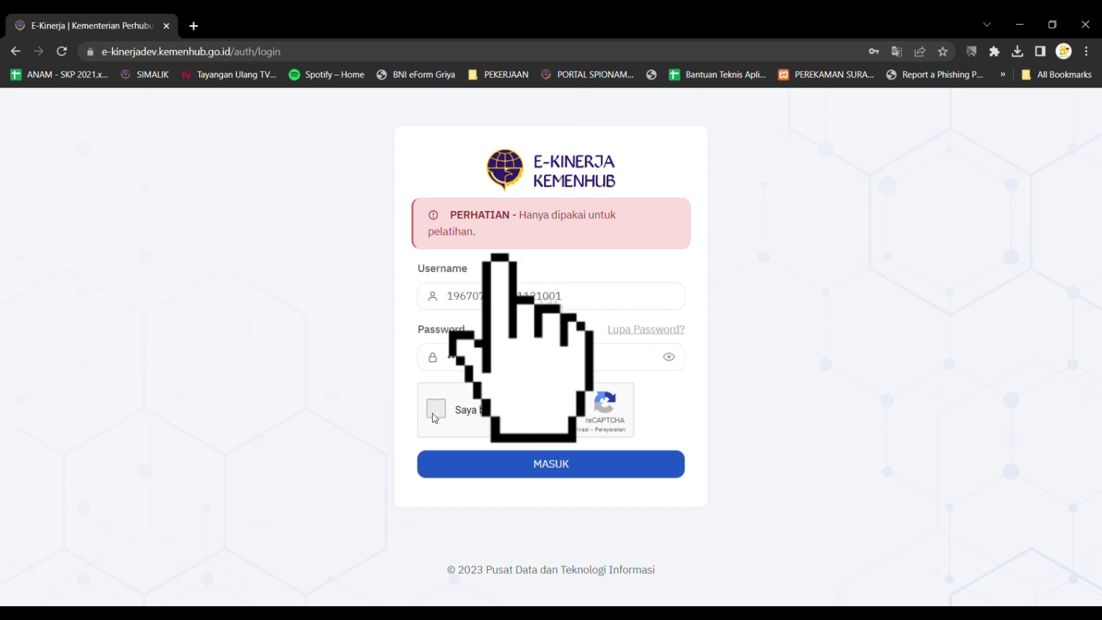
{"action": "left_click", "coordinate": [488, 472]}
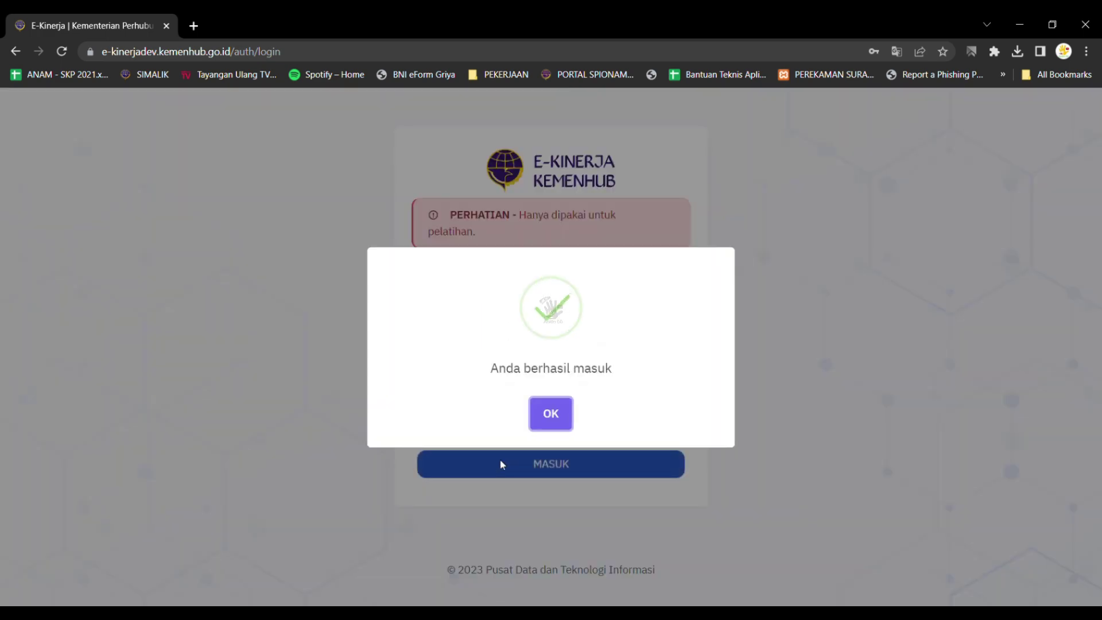
{"action": "left_click", "coordinate": [549, 414]}
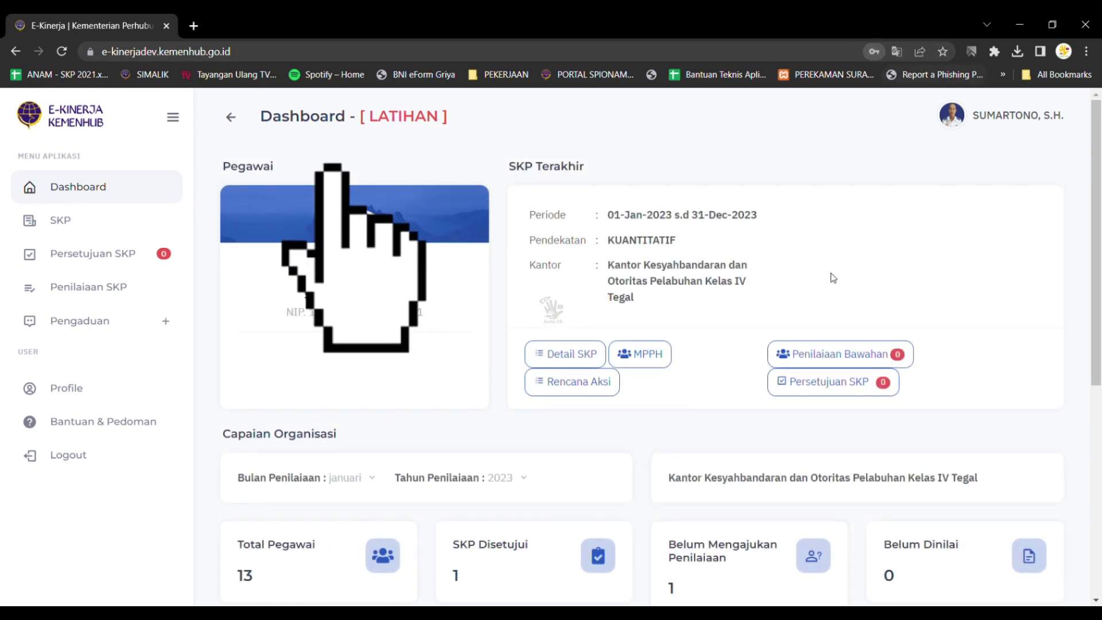
Step: Open the details of the latest SKP from the dashboard and check its approval status
{"action": "left_click", "coordinate": [571, 356]}
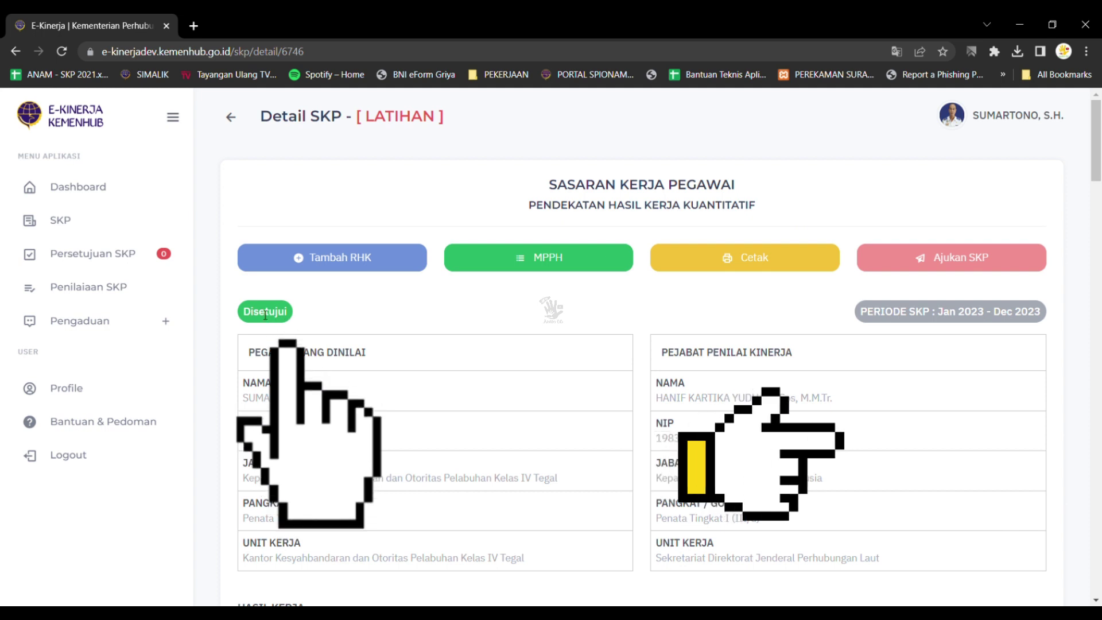
{"action": "double_click", "coordinate": [265, 312]}
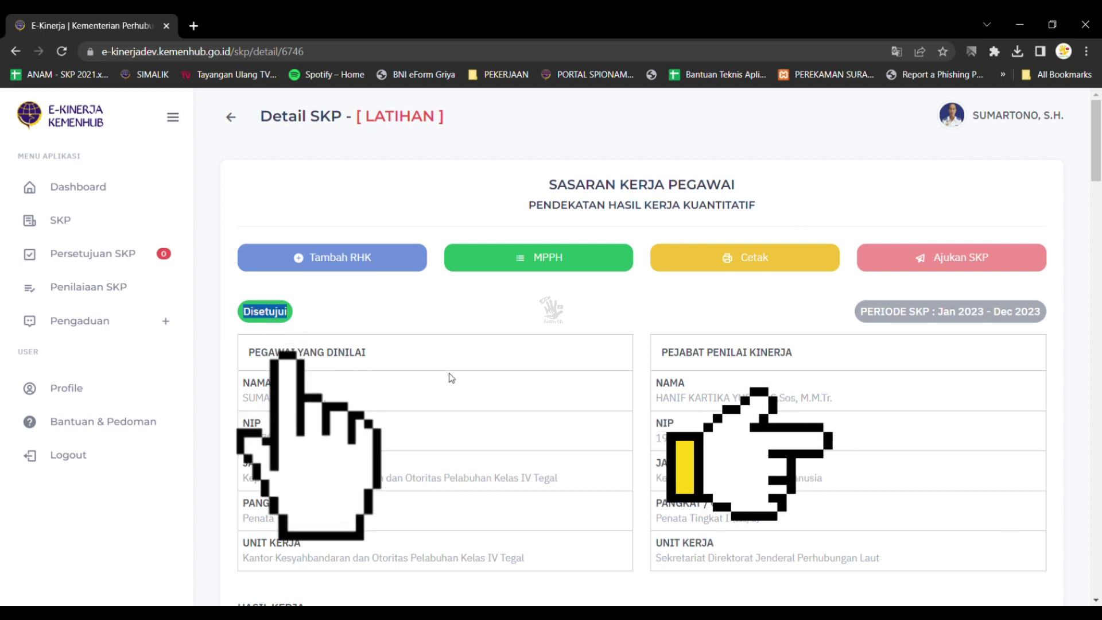
{"action": "left_click", "coordinate": [505, 332]}
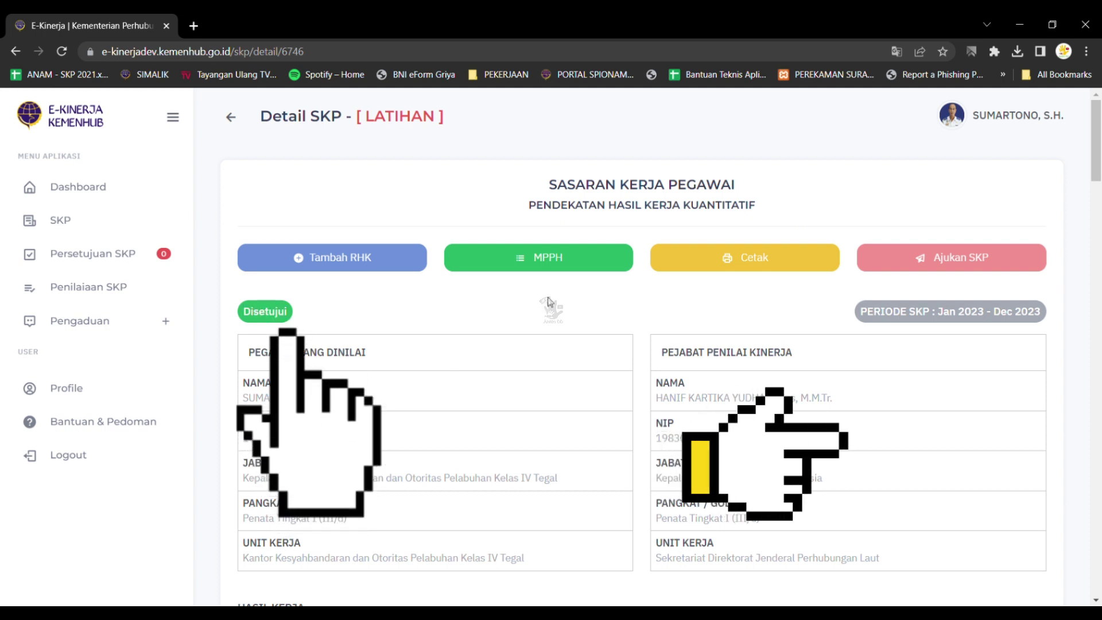
Step: Open the Matrik Pembagian Peran Hasil (MPPH) of the approved SKP
{"action": "left_click", "coordinate": [519, 258]}
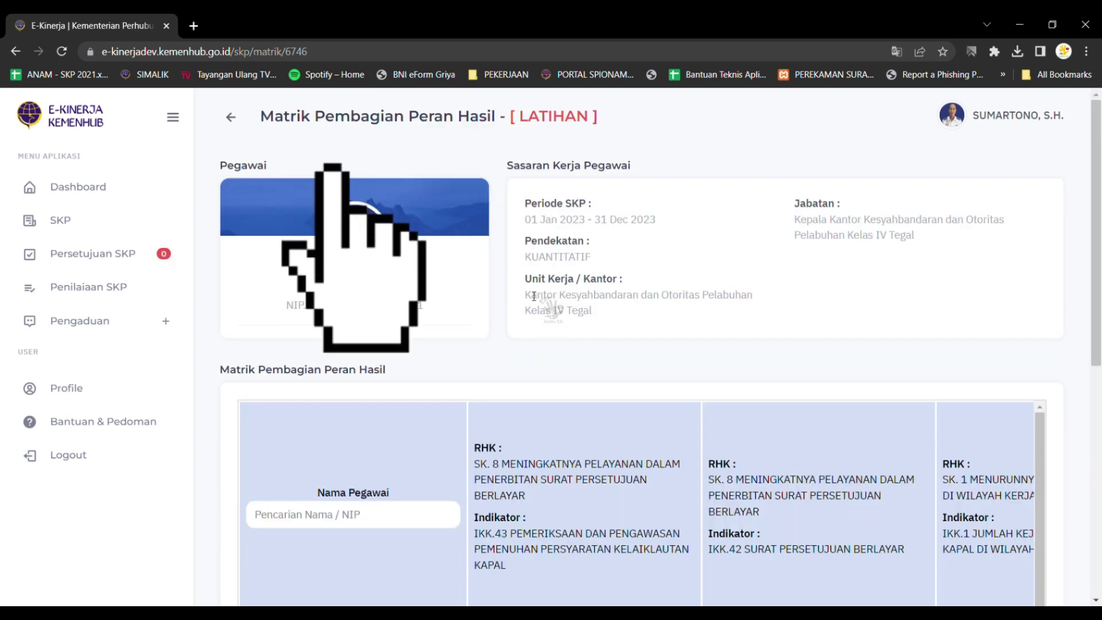
{"action": "triple_click", "coordinate": [282, 370]}
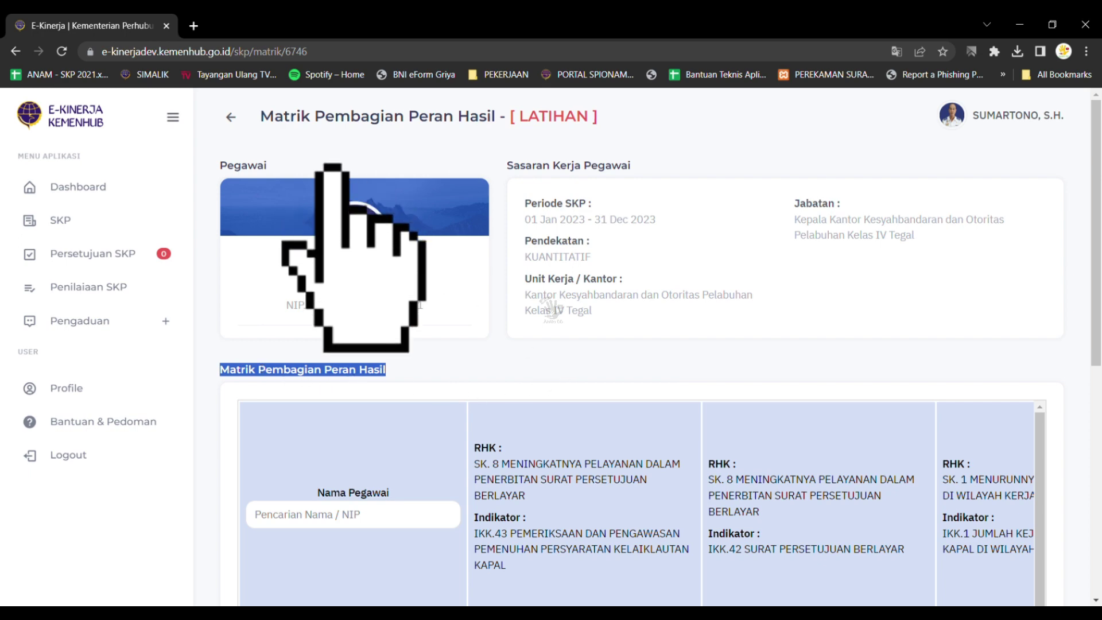
{"action": "triple_click", "coordinate": [353, 305]}
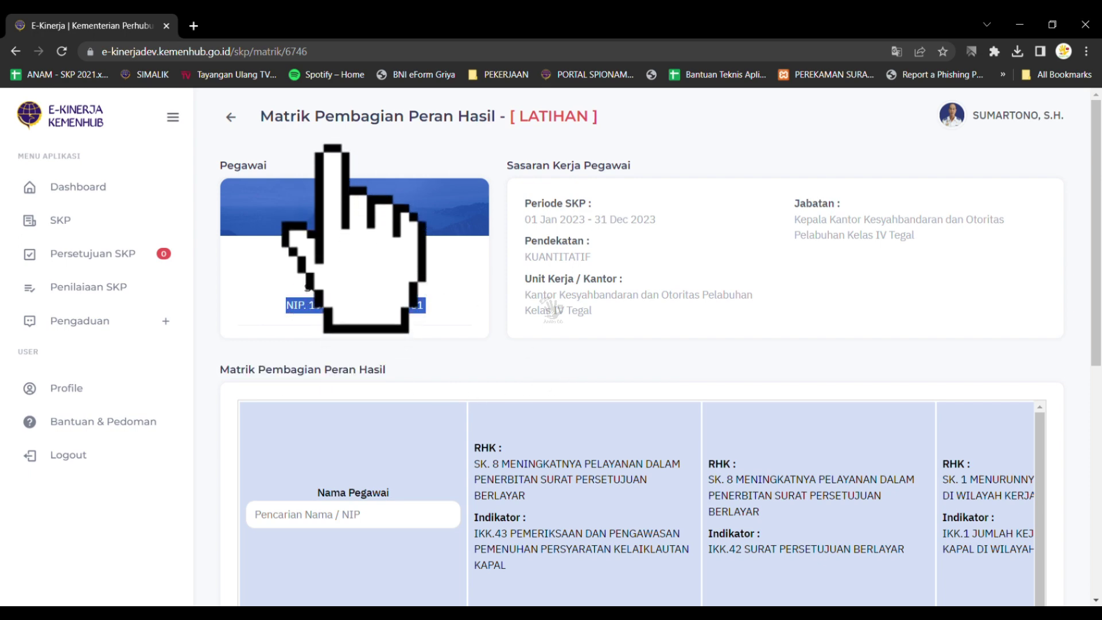